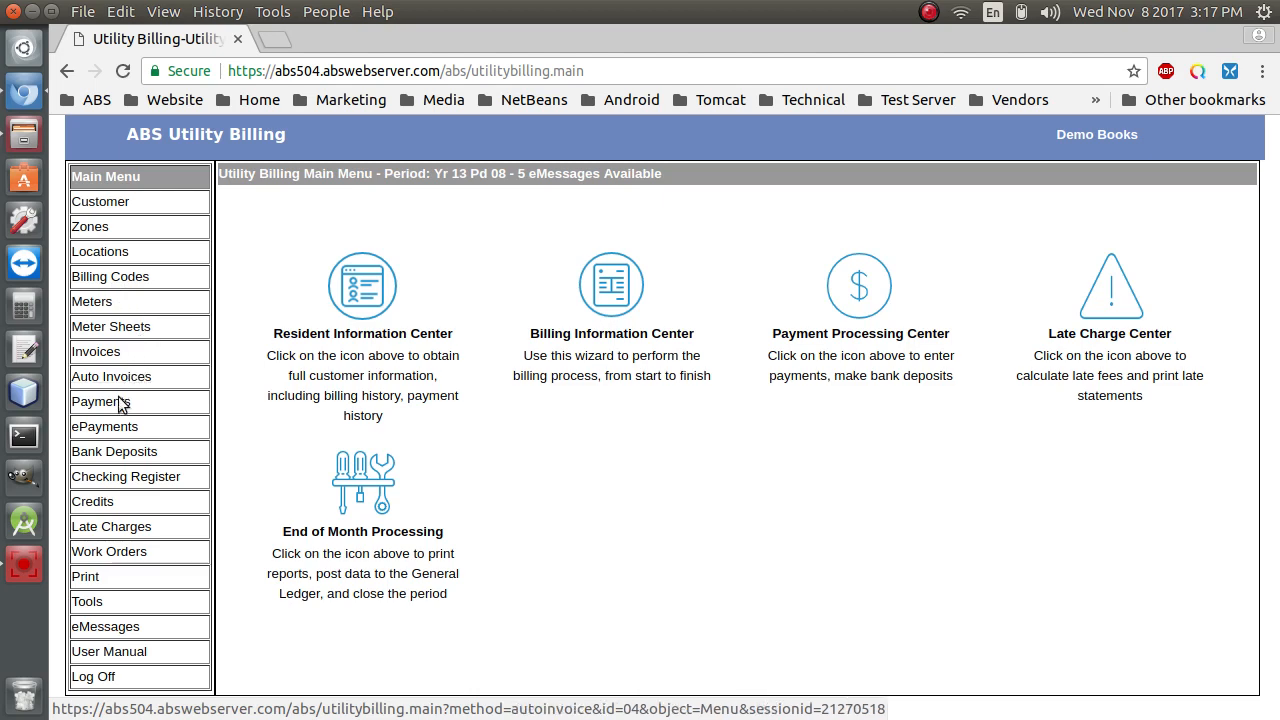
- Start a new automatic payment and select the sixth customer on the second page of the customer ID lookup
left_click(104, 402)
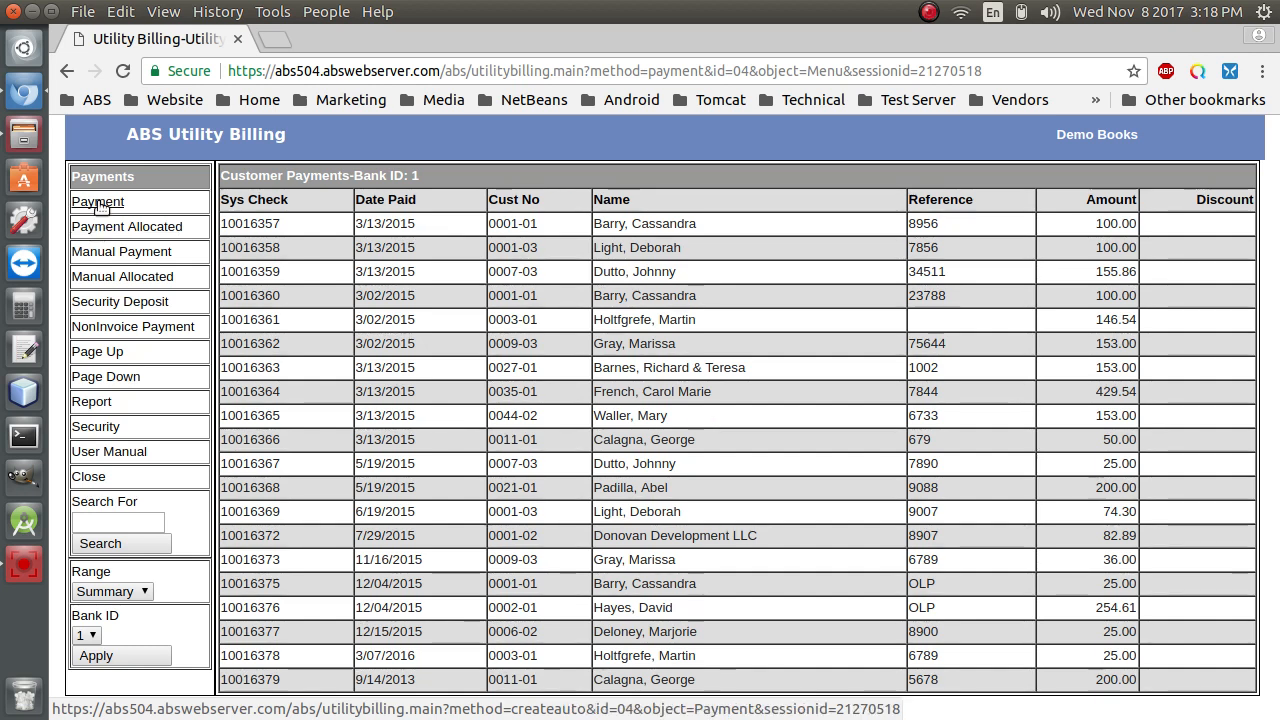
left_click(100, 203)
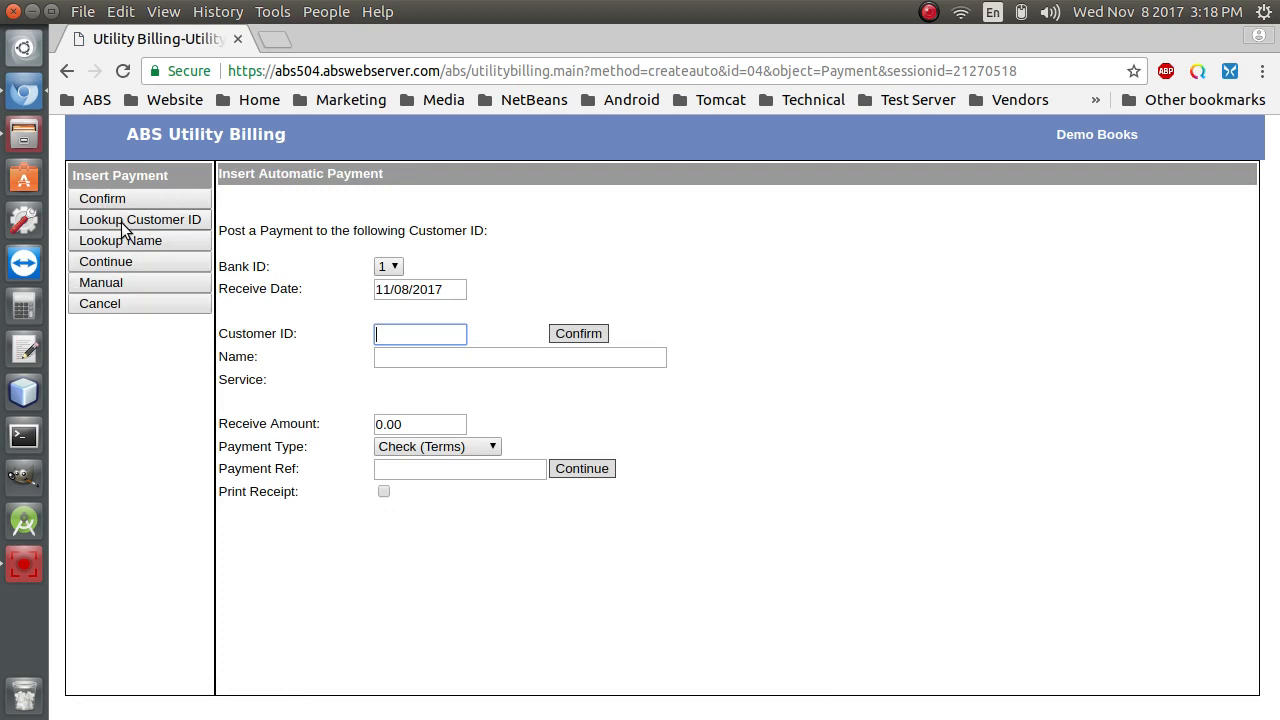
left_click(123, 222)
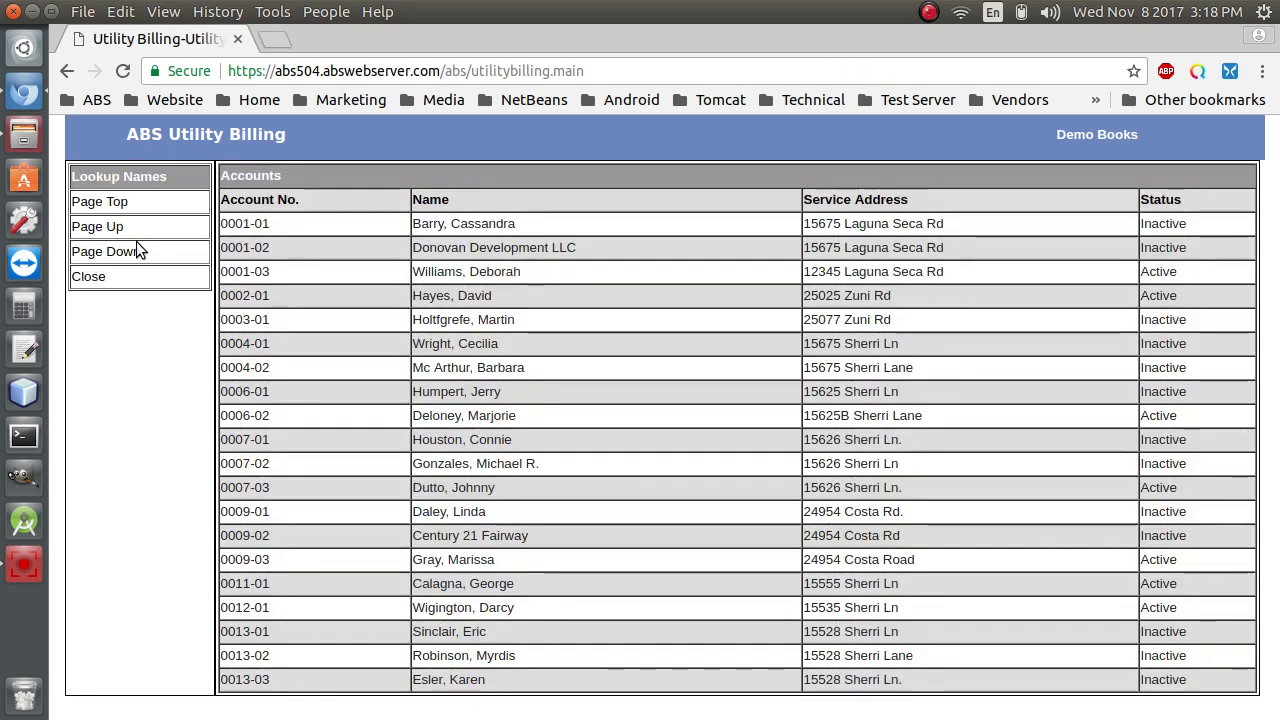
left_click(122, 251)
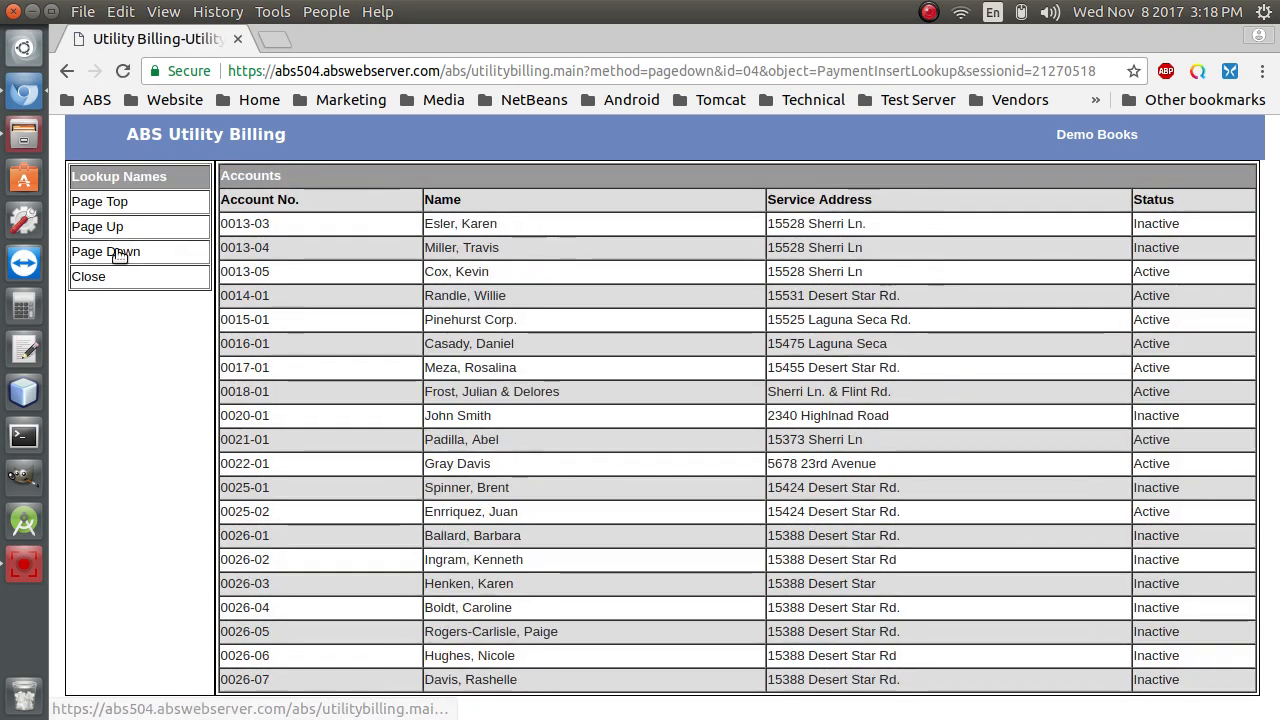
left_click(246, 346)
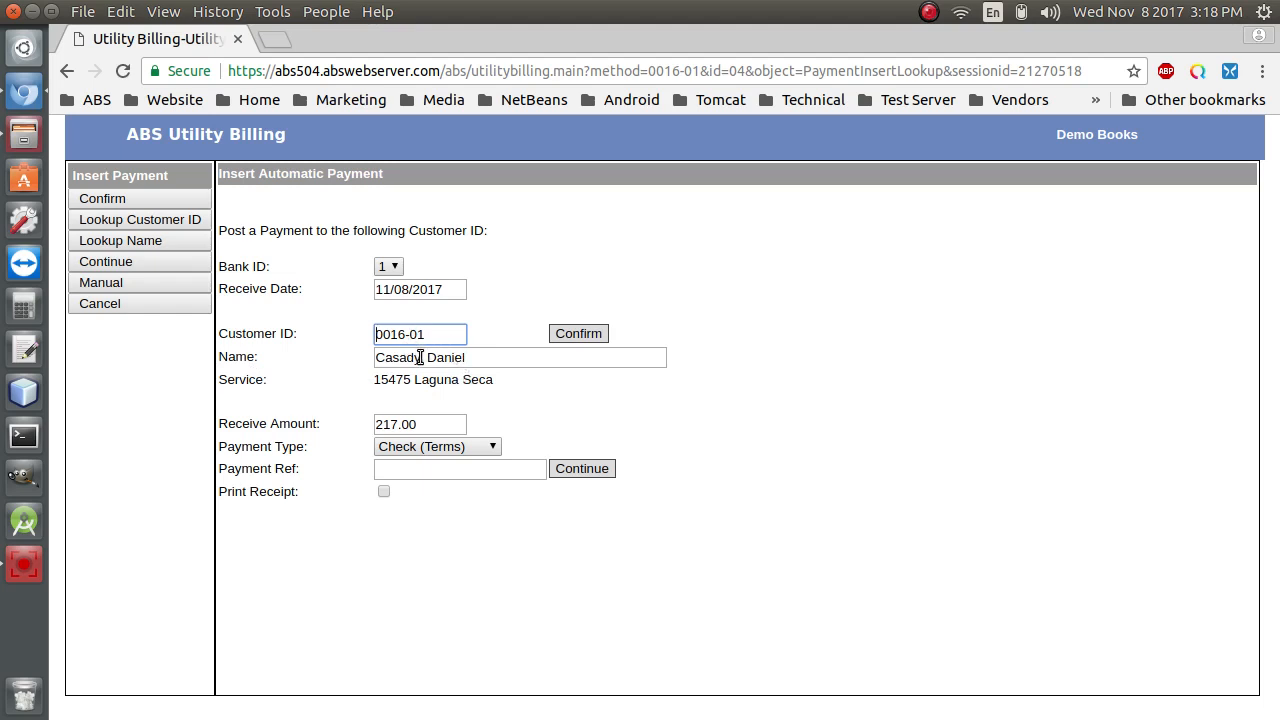
- Set the receive amount to 250.00 and the payment reference to 87654, and post the payment
left_click(423, 424)
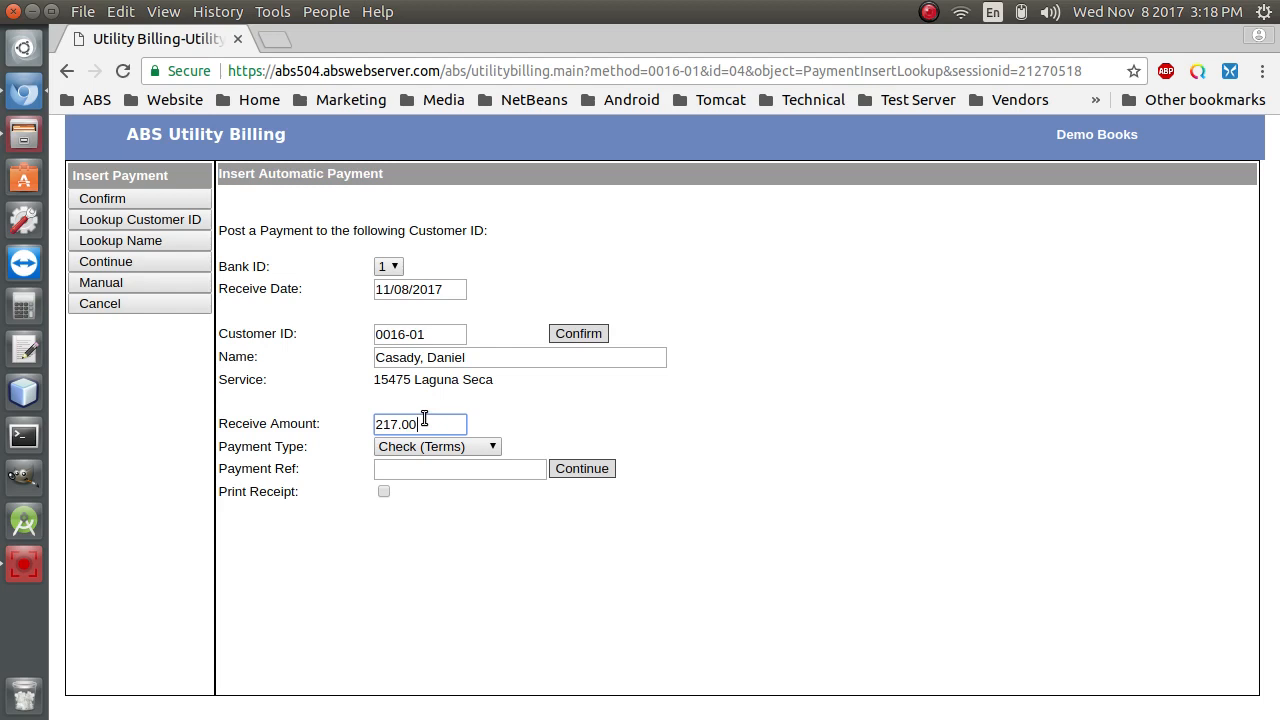
left_click_drag(424, 422, 376, 424)
type("250.00")
left_click(420, 468)
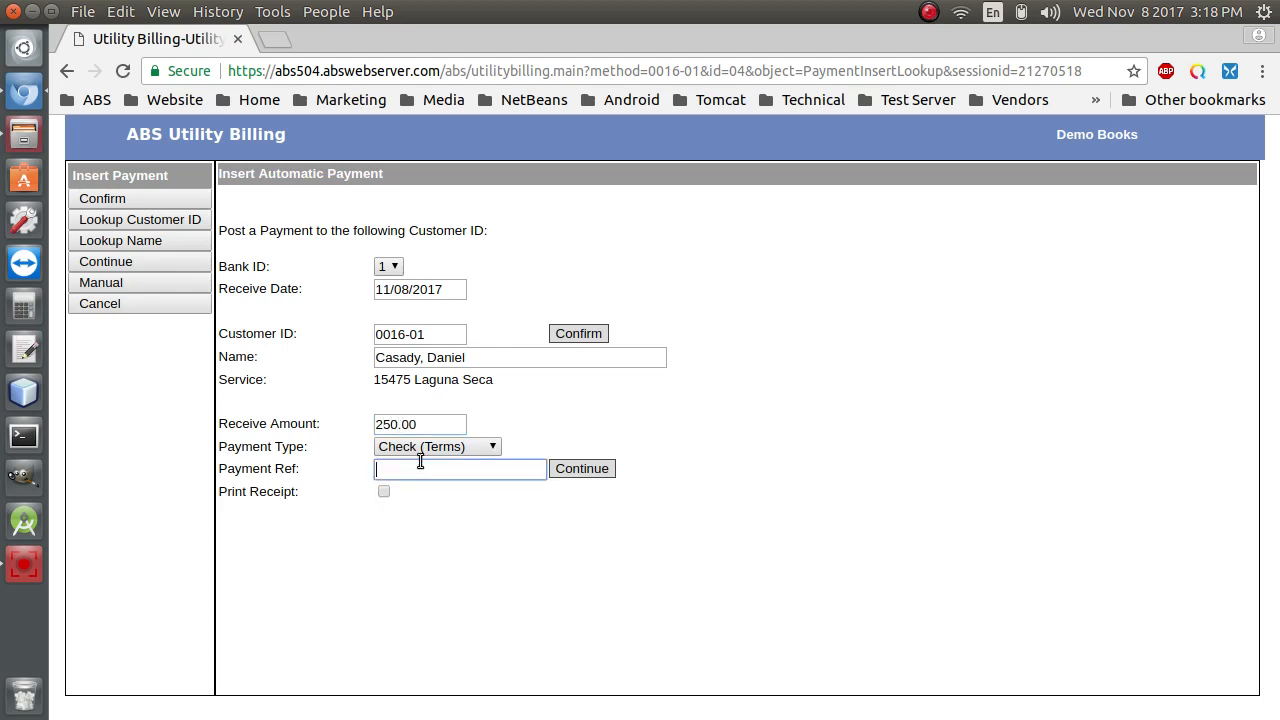
type("87654")
left_click(141, 263)
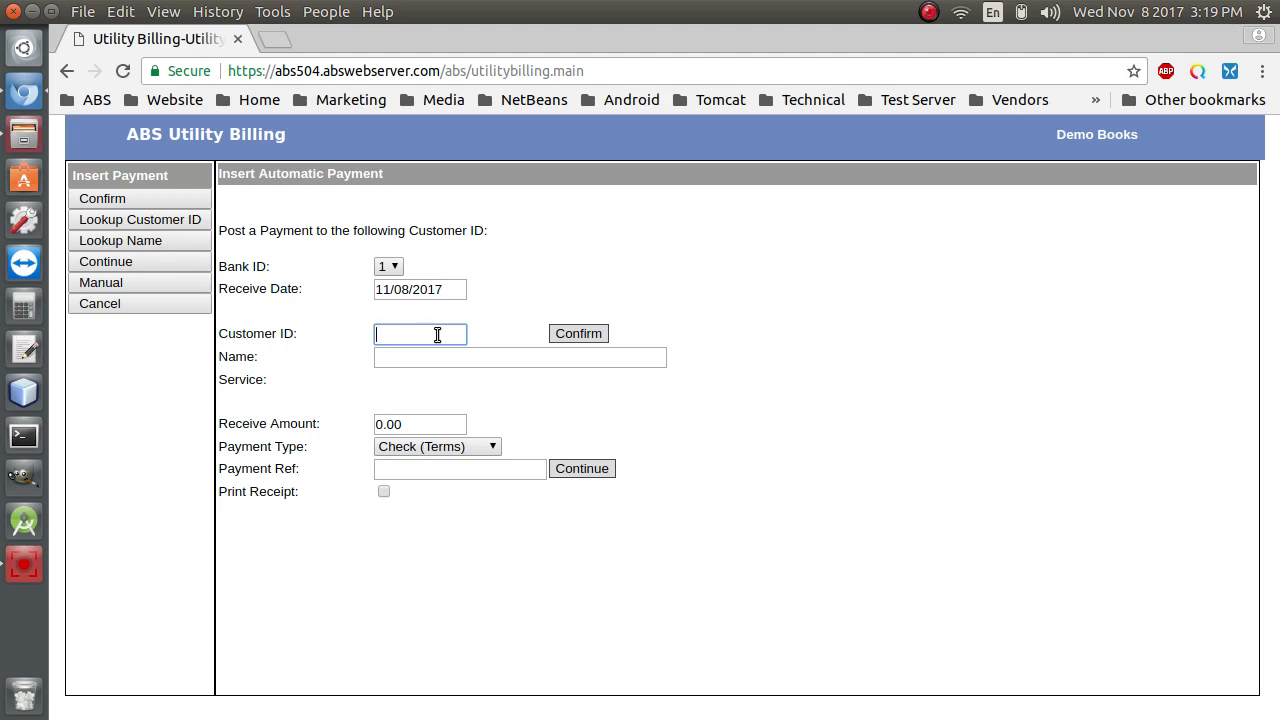
- Post a second payment by entering and confirming the customer's ID with payment reference 78654, and return to the main menu
type("0044-02")
left_click(561, 336)
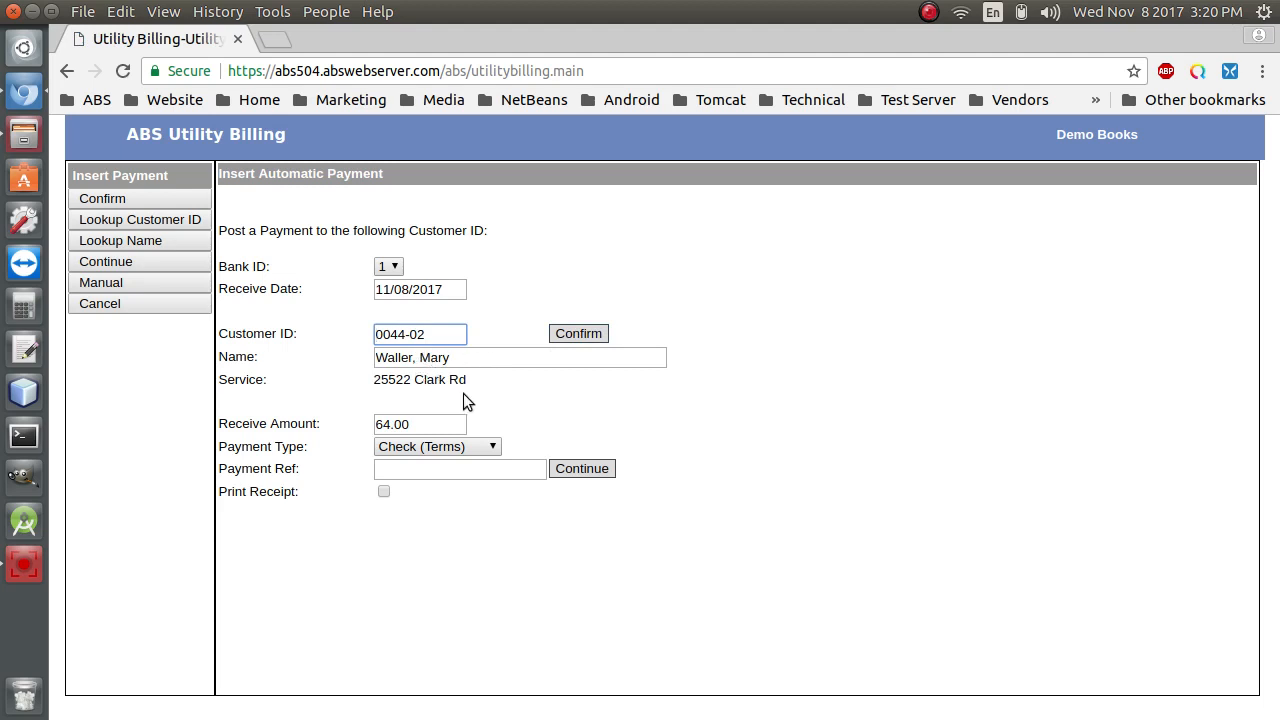
left_click(415, 465)
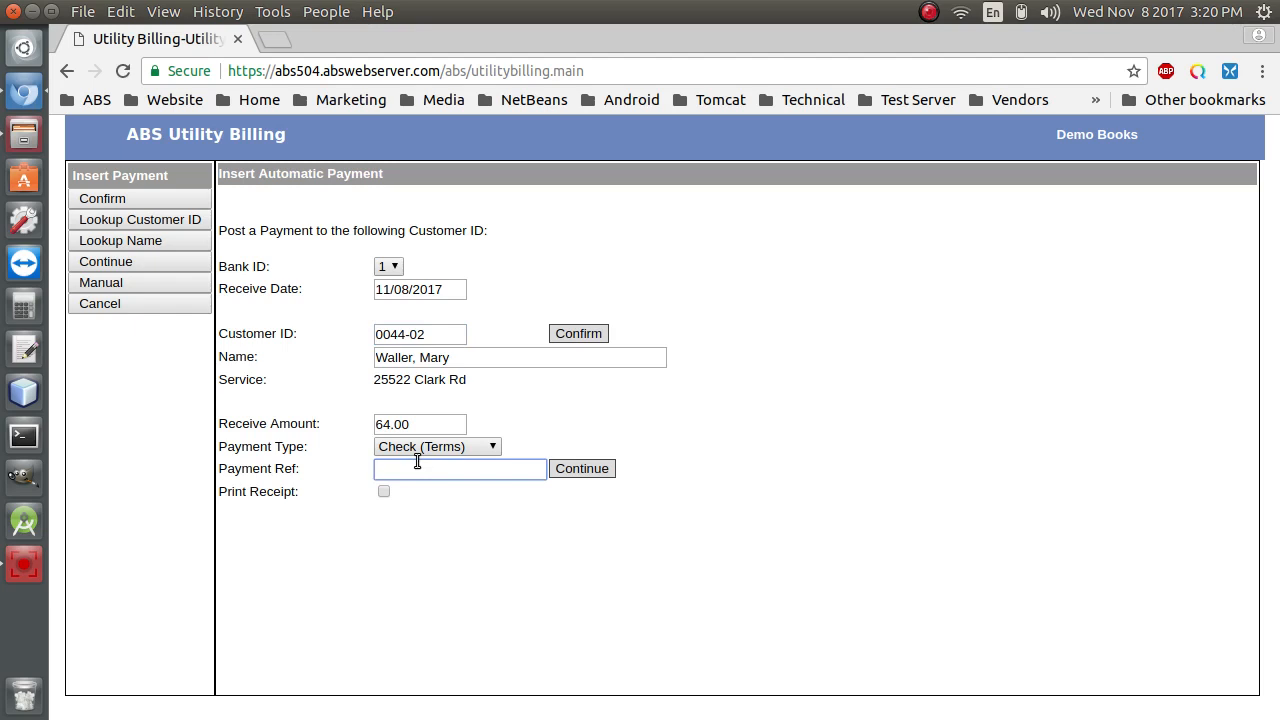
type("78654")
left_click(105, 261)
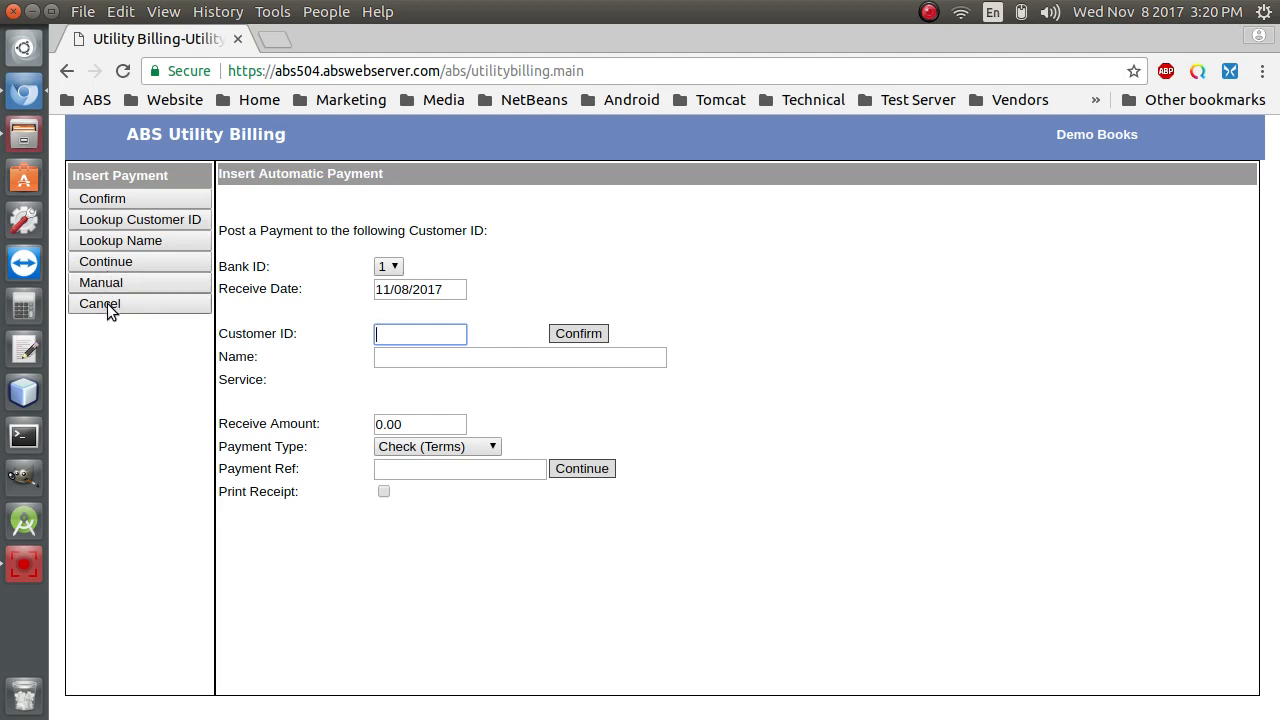
left_click(107, 303)
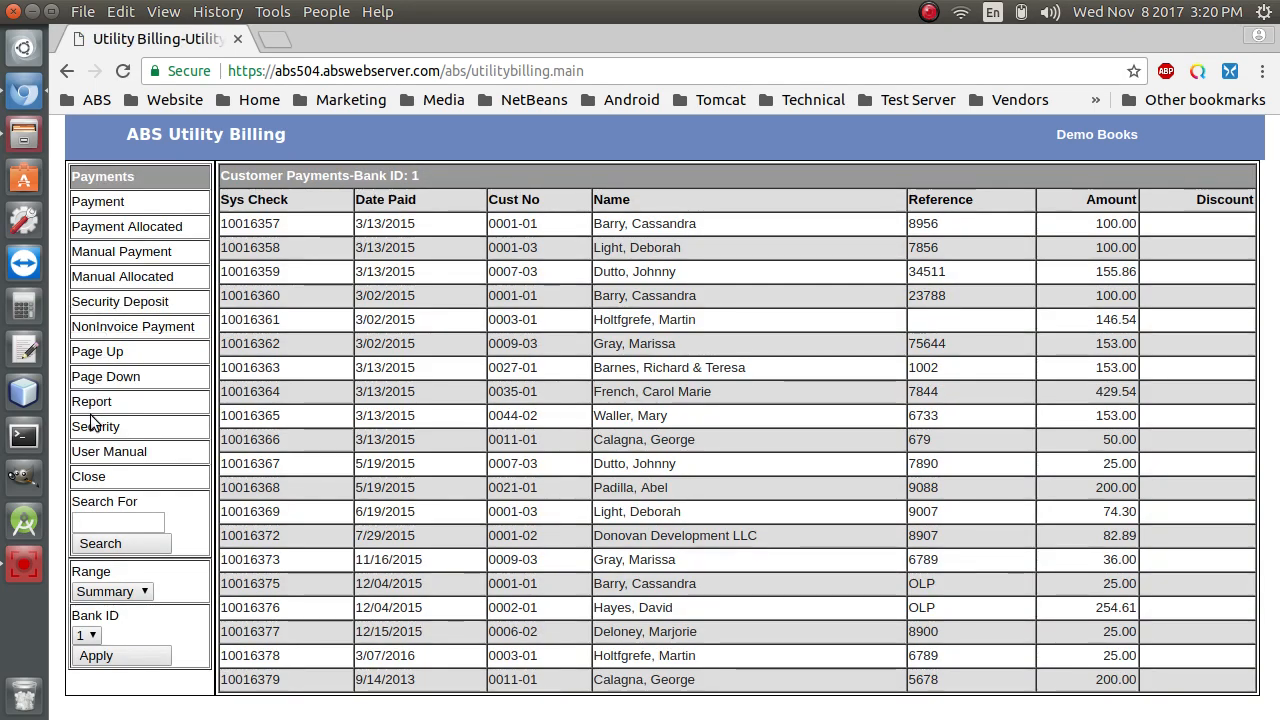
left_click(88, 478)
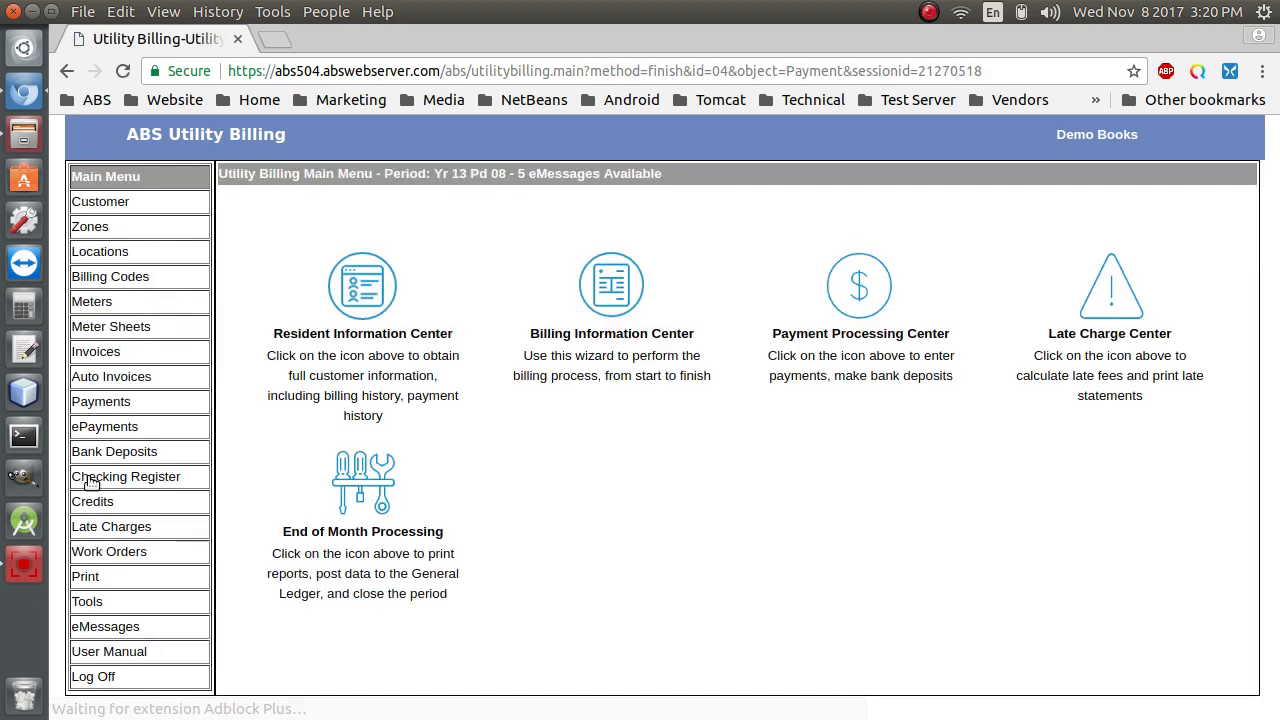
- Insert a new bank deposit and include all available checks in it
left_click(106, 455)
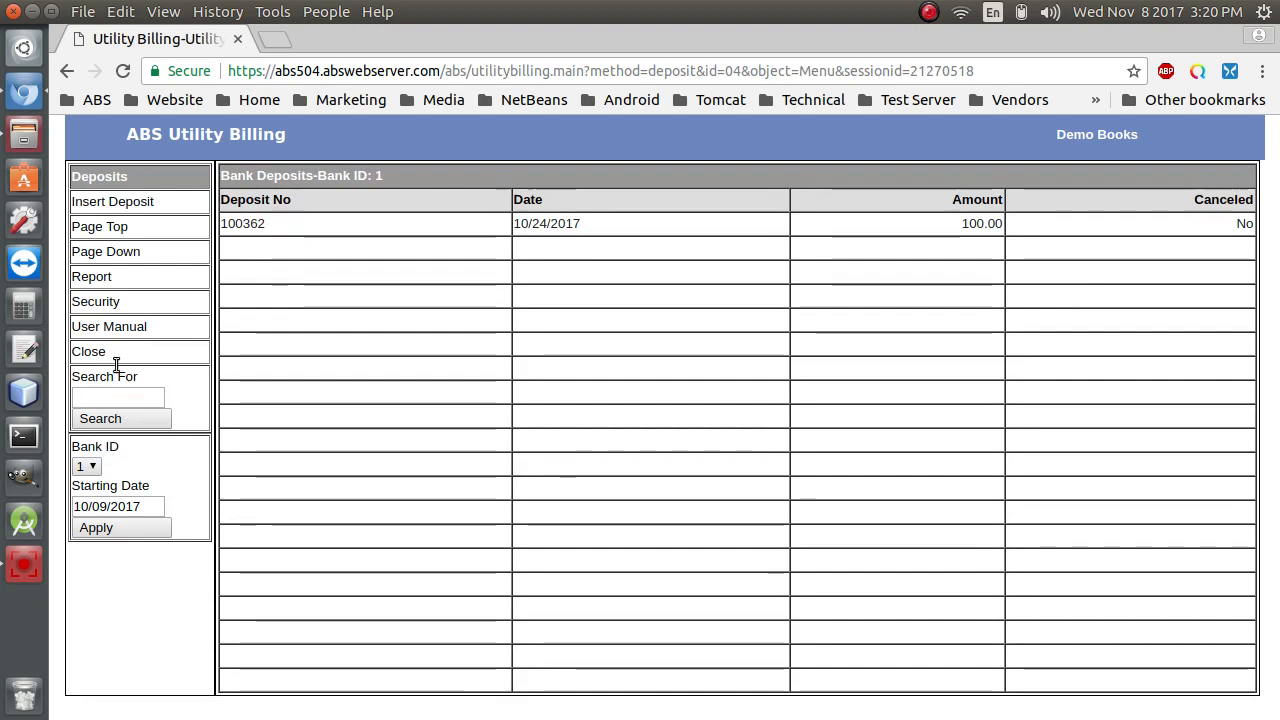
left_click(118, 202)
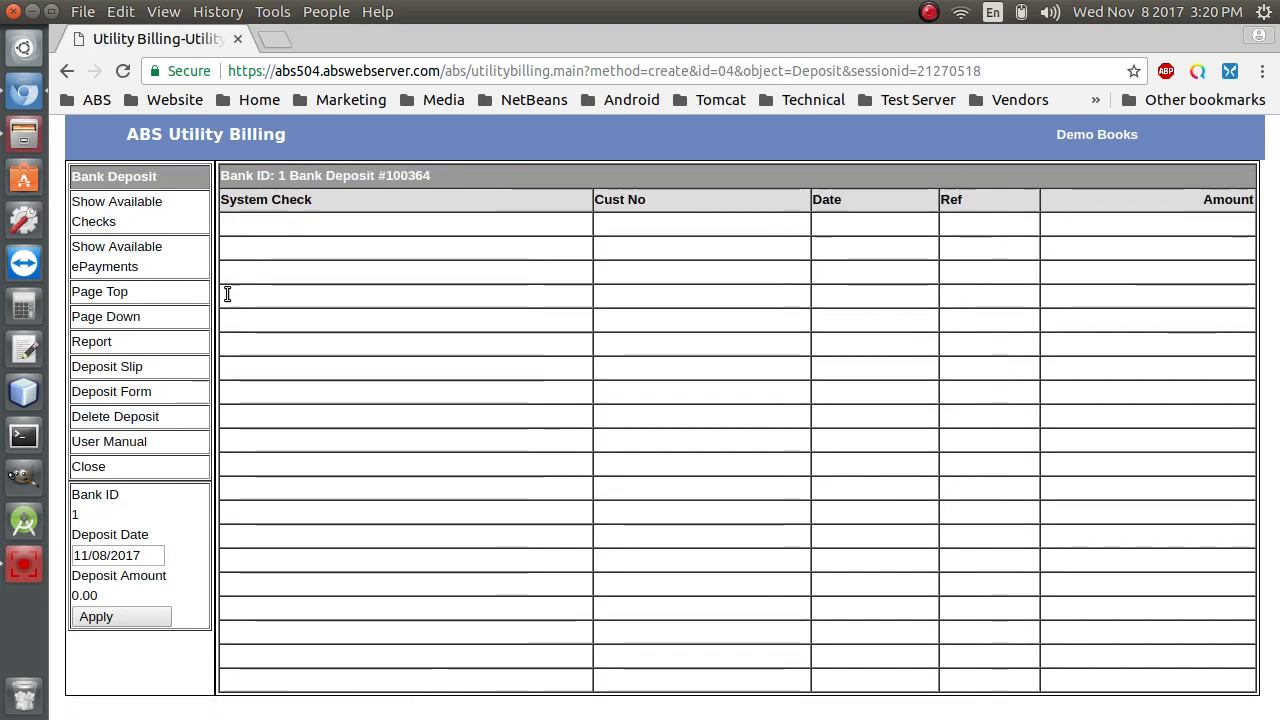
left_click(137, 210)
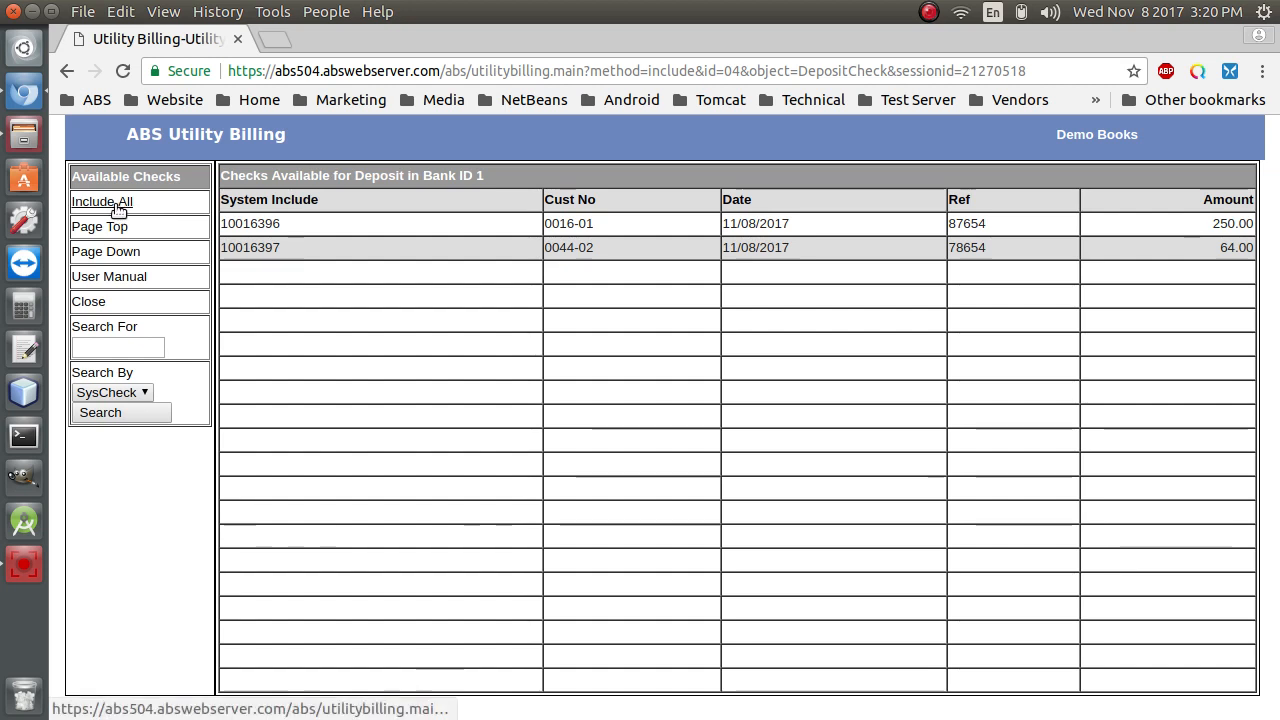
left_click(118, 208)
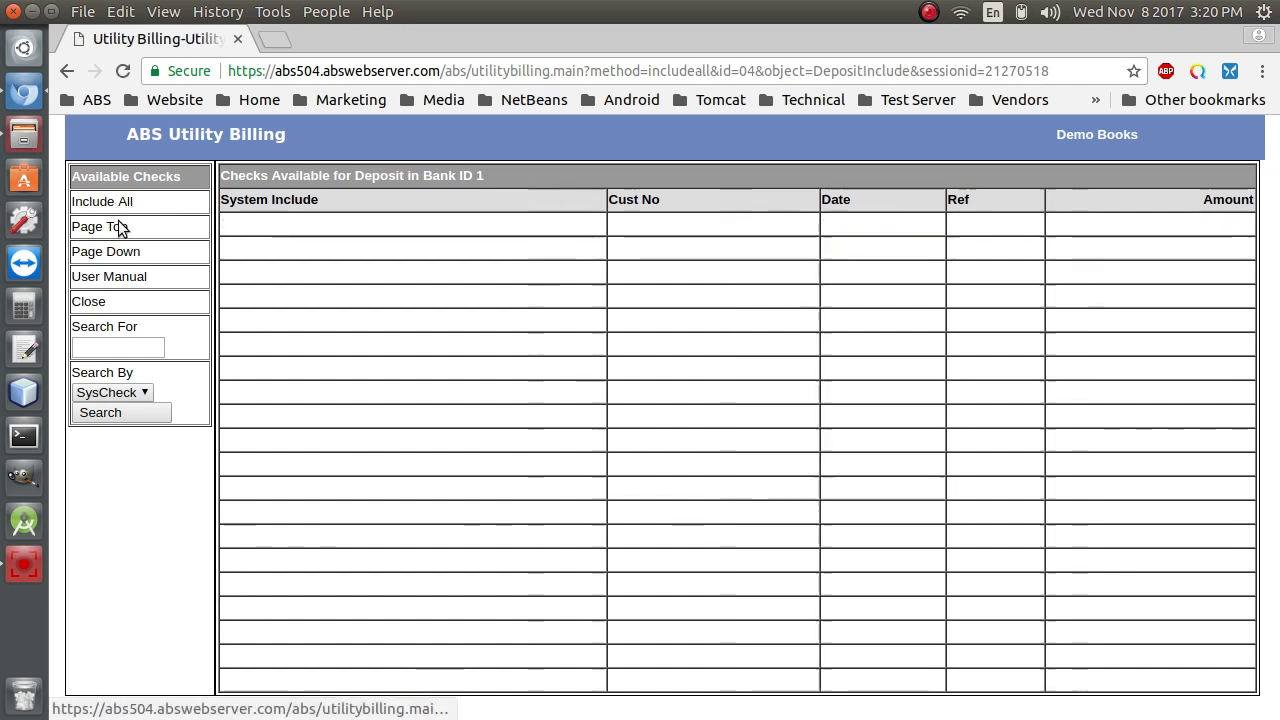
left_click(100, 303)
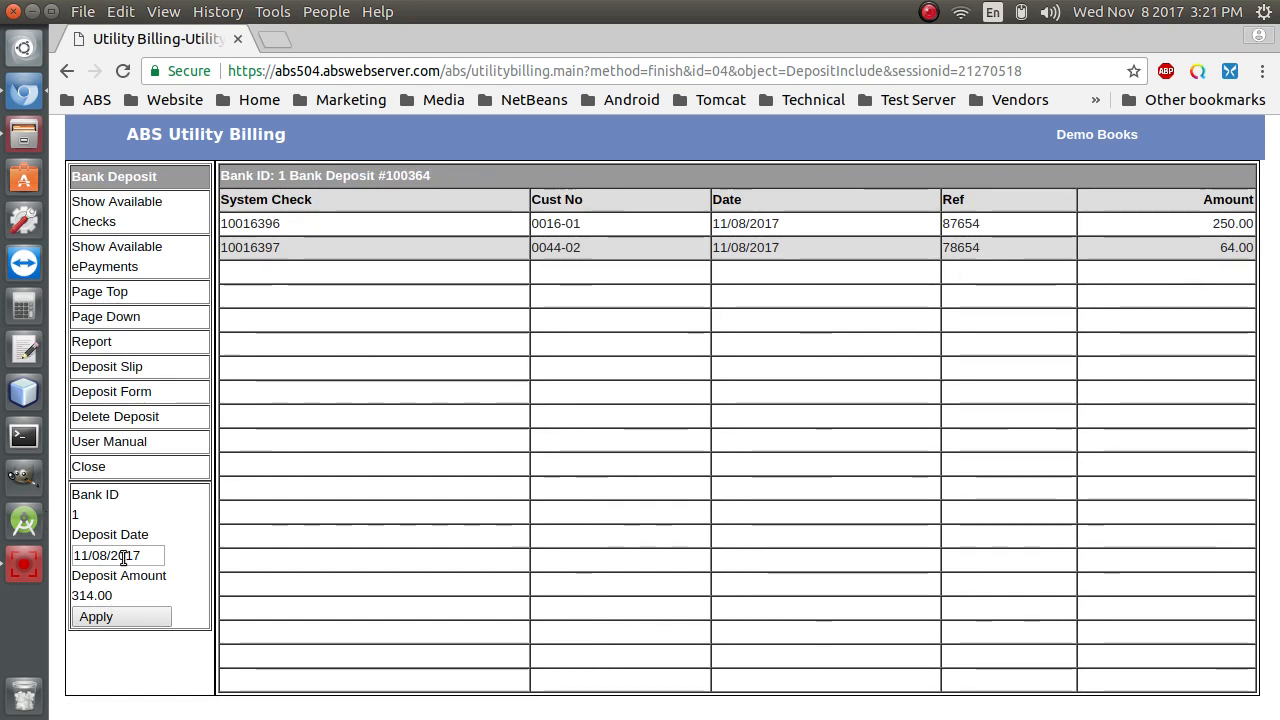
- Review the new deposit's report and deposit form, and close the deposit and the deposits list
left_click(93, 342)
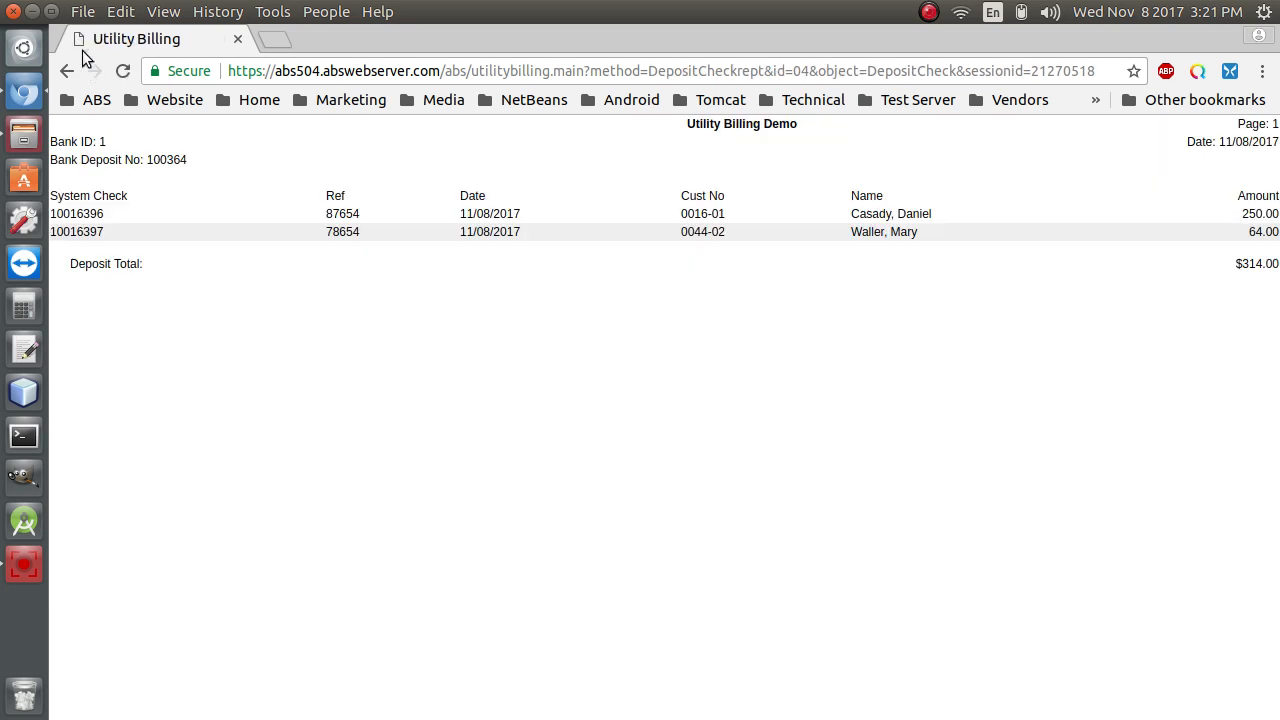
left_click(66, 71)
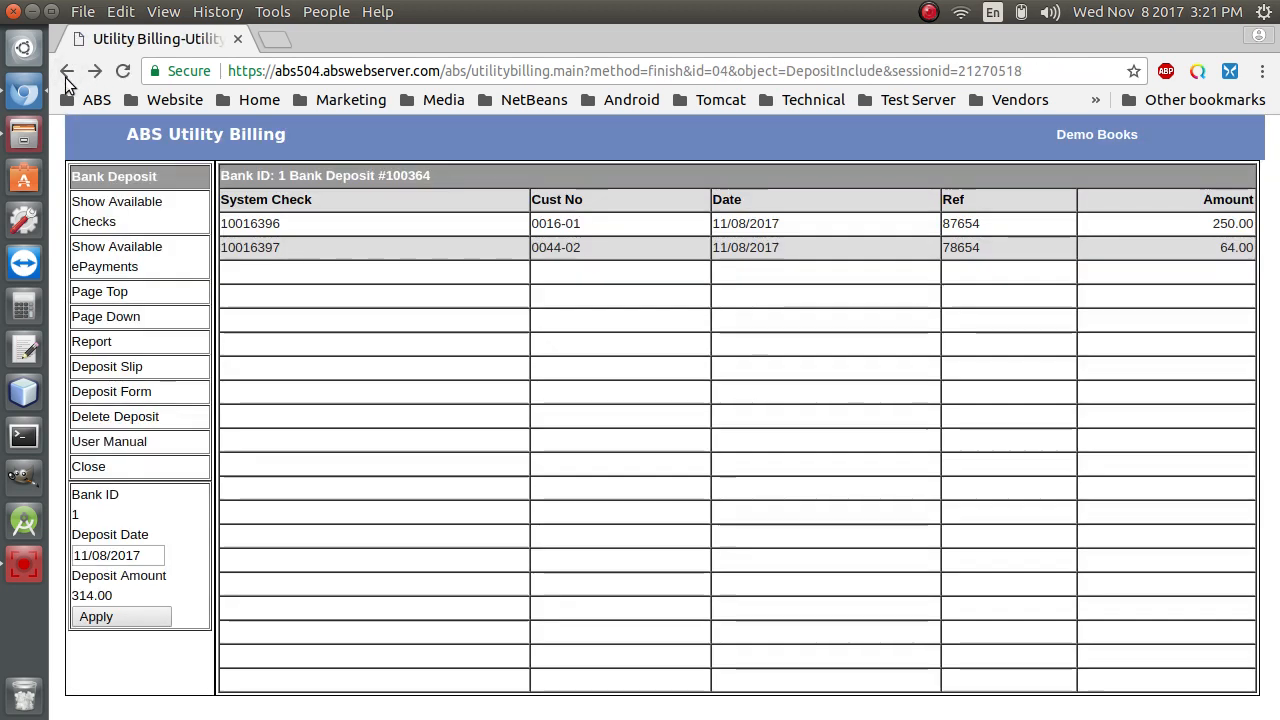
left_click(138, 397)
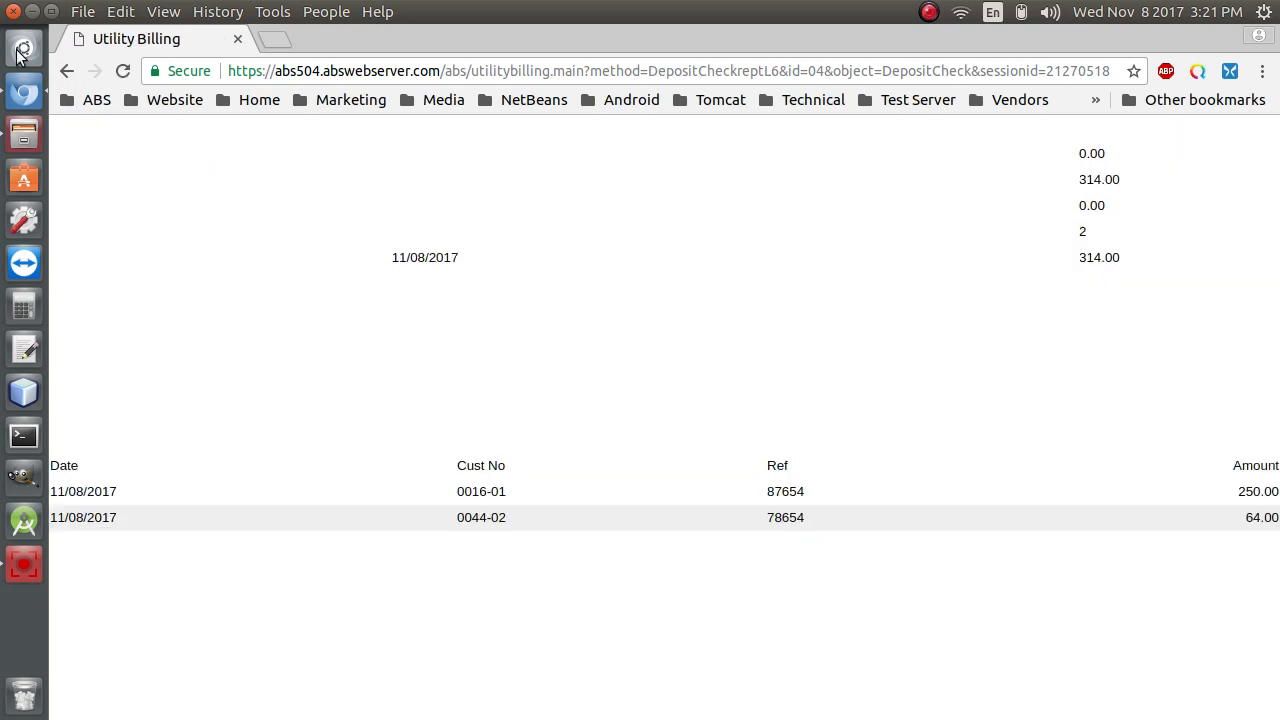
left_click(68, 72)
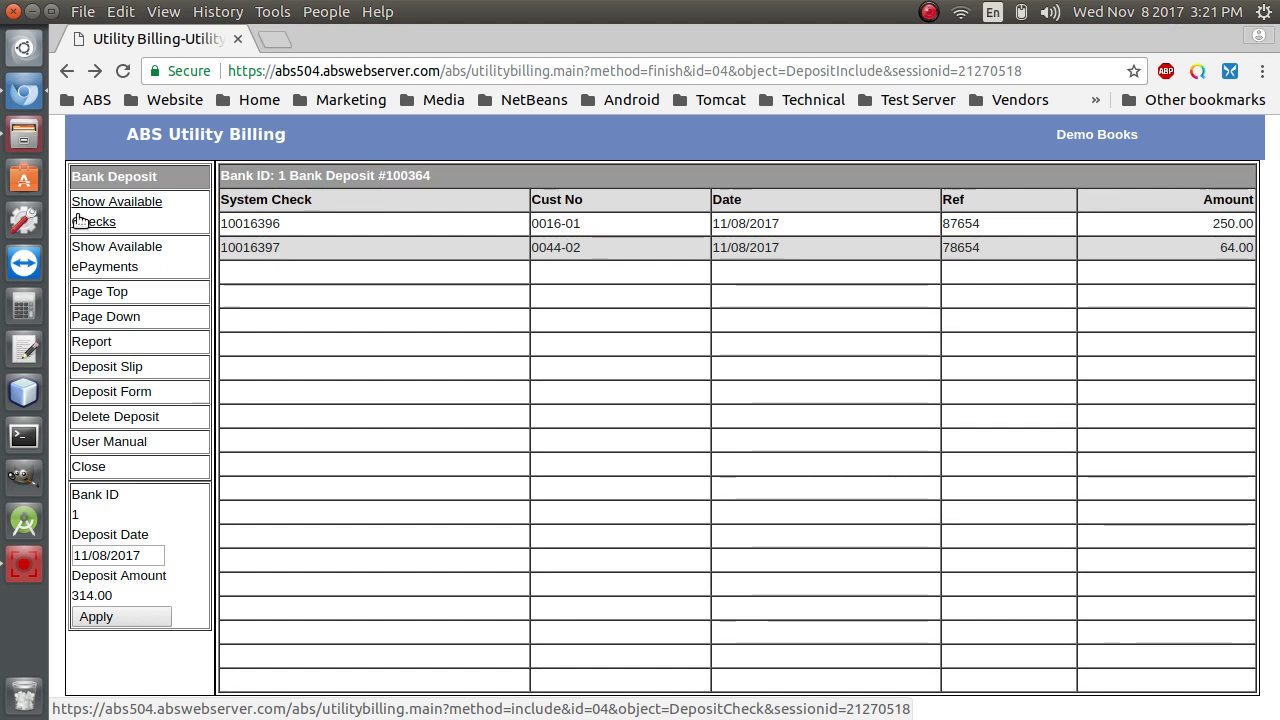
left_click(92, 467)
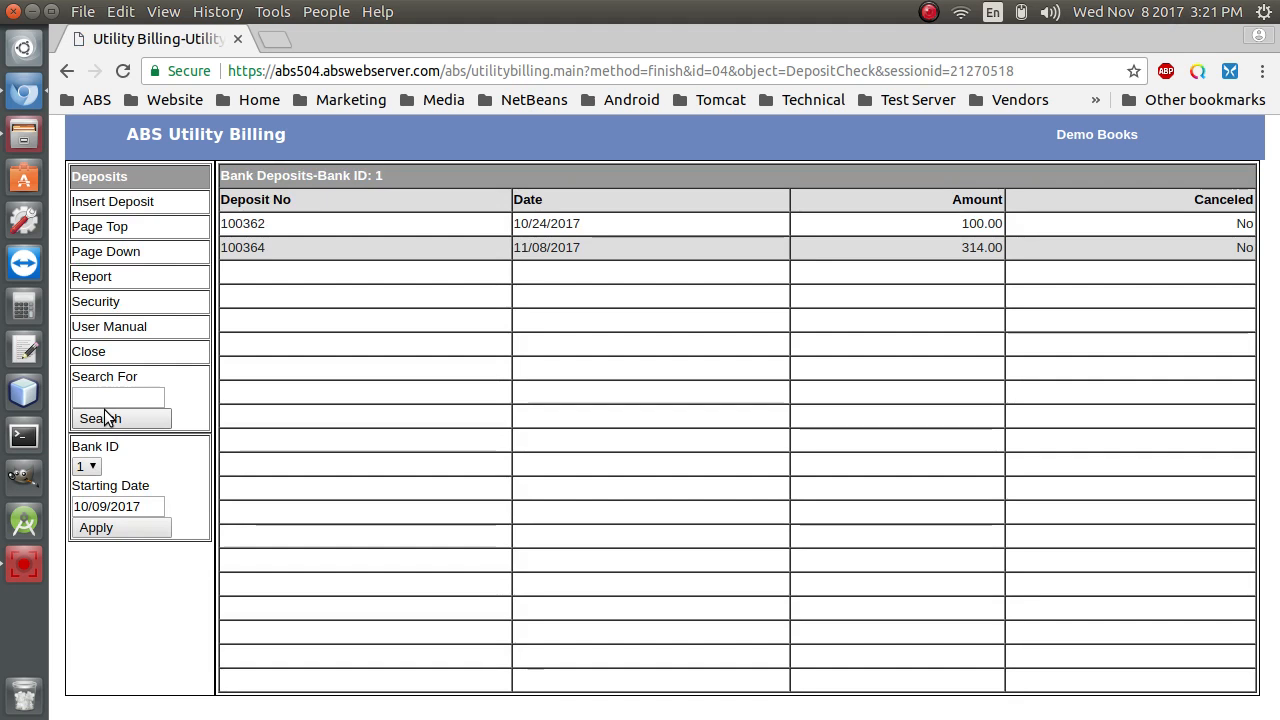
left_click(84, 354)
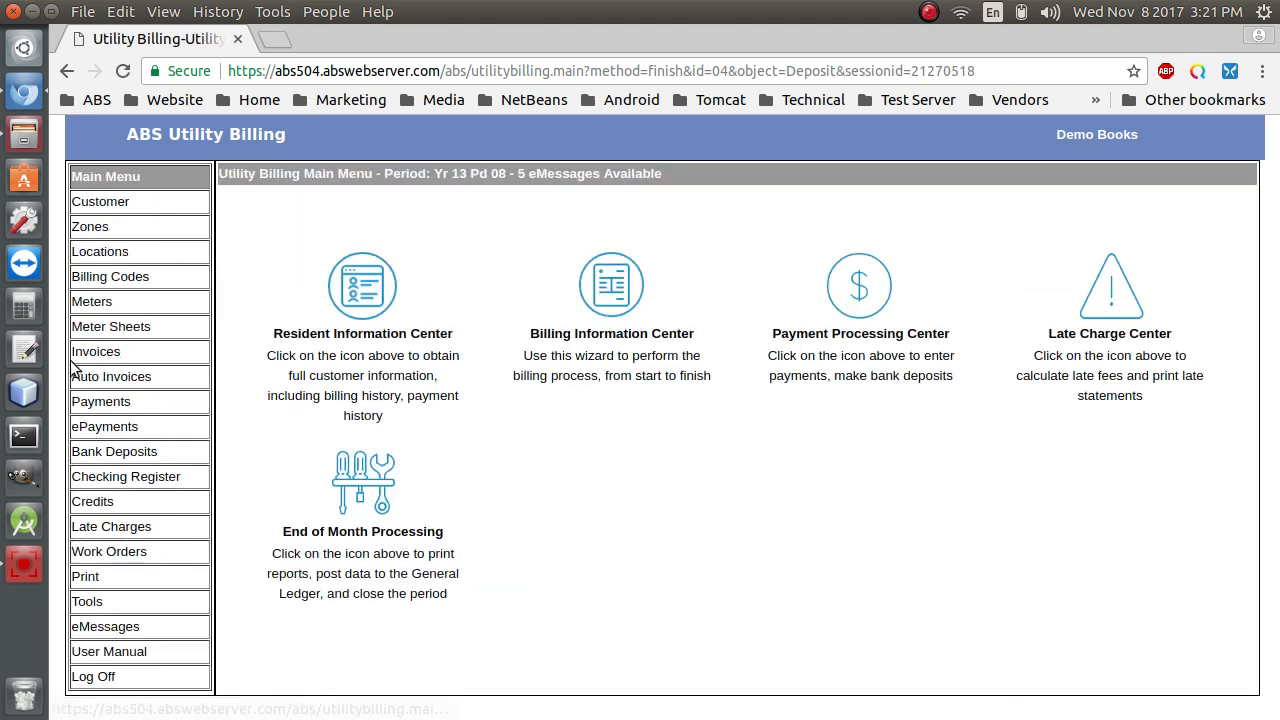
- Generate the Past Due report in Detail format for active accounts with invoices older than 10/09/2014
left_click(90, 576)
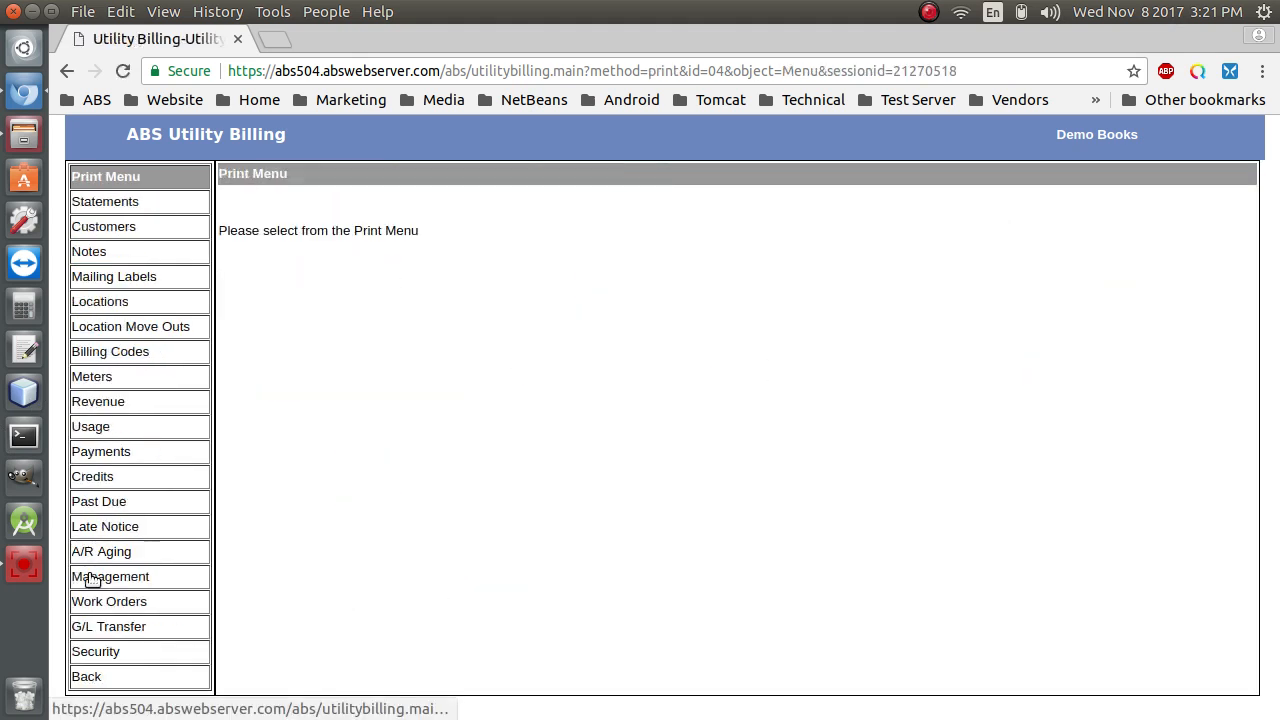
left_click(115, 503)
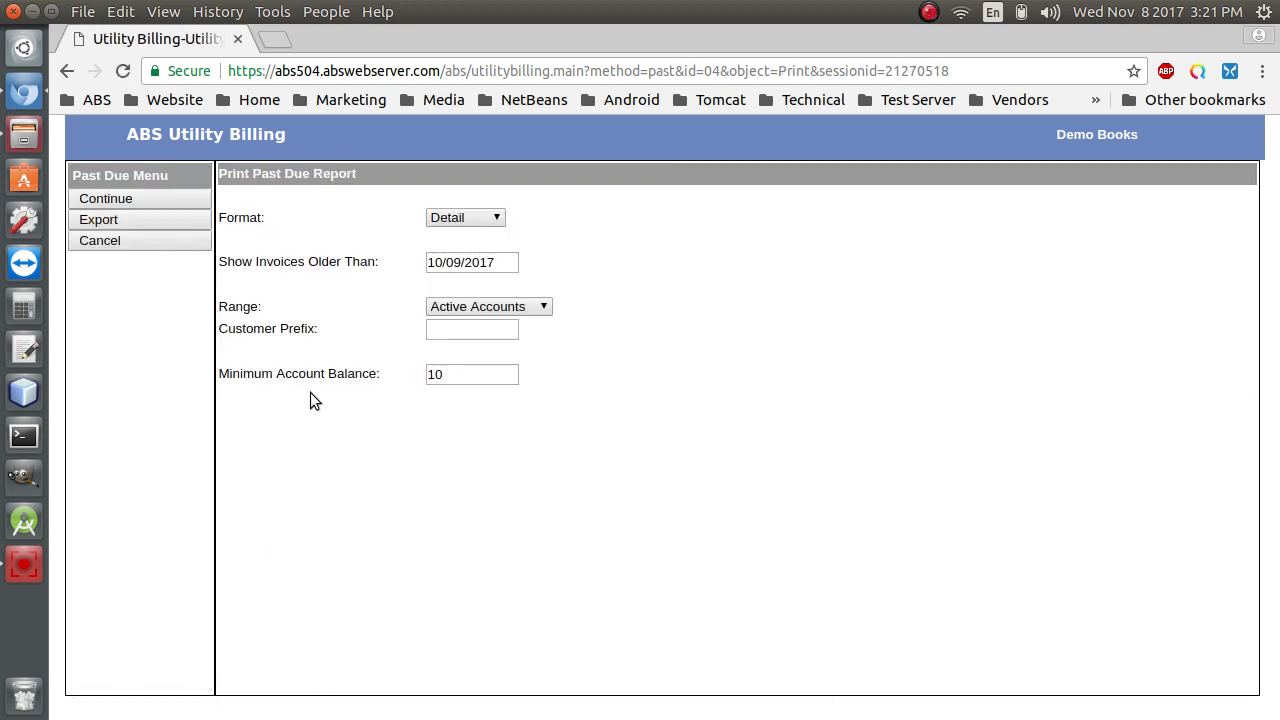
left_click(498, 264)
key("shift+Left")
type("4")
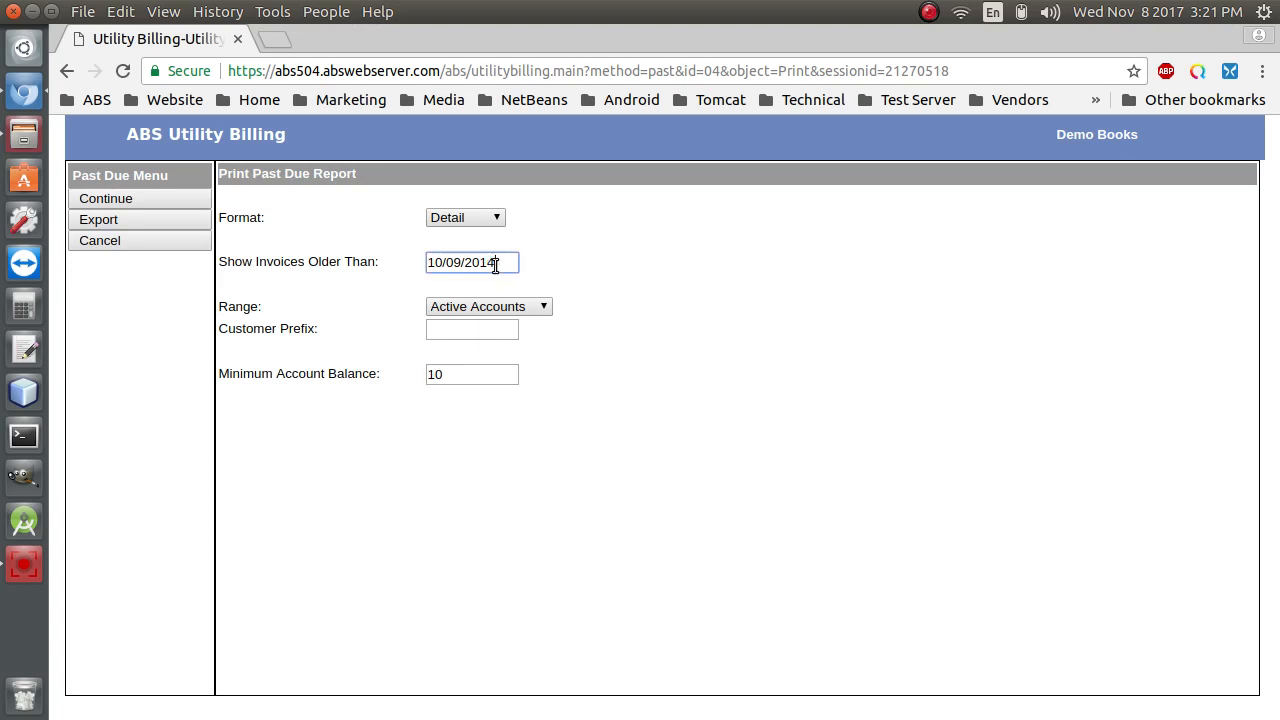
left_click(134, 200)
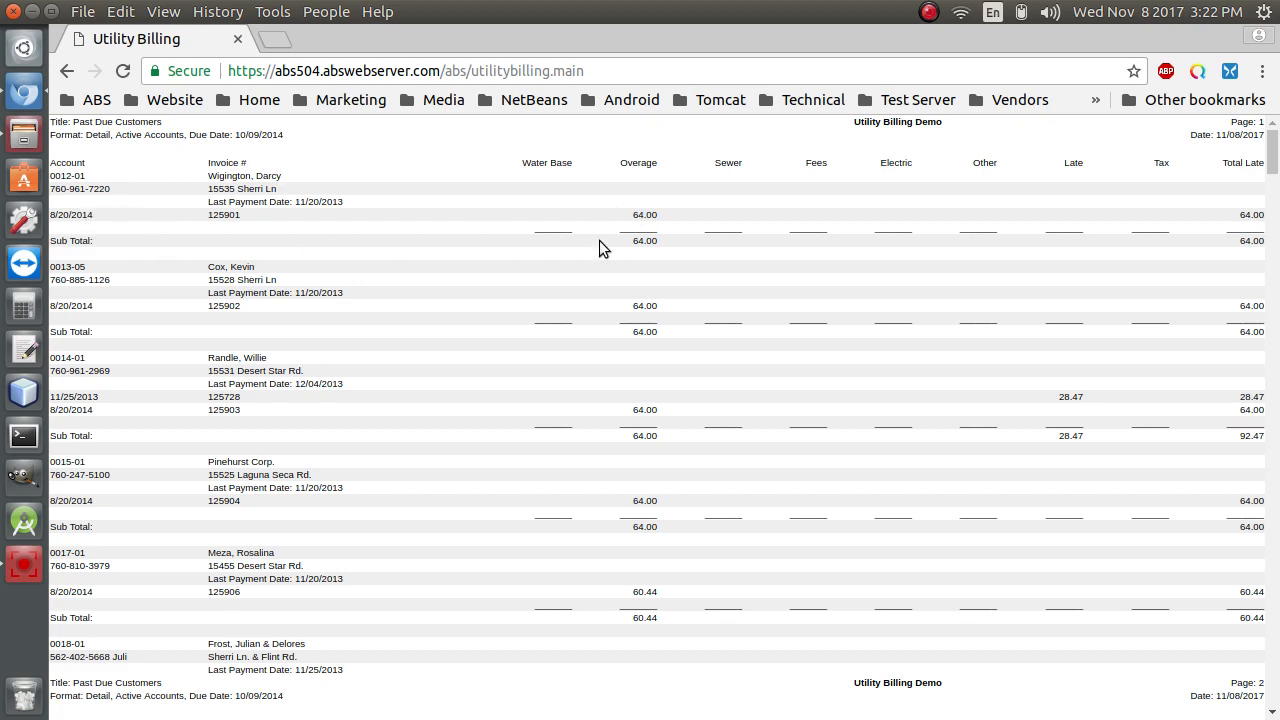
- Examine the past due customers report for each account's overdue invoices, late charges and subtotals
scroll(640, 197, "down", 9)
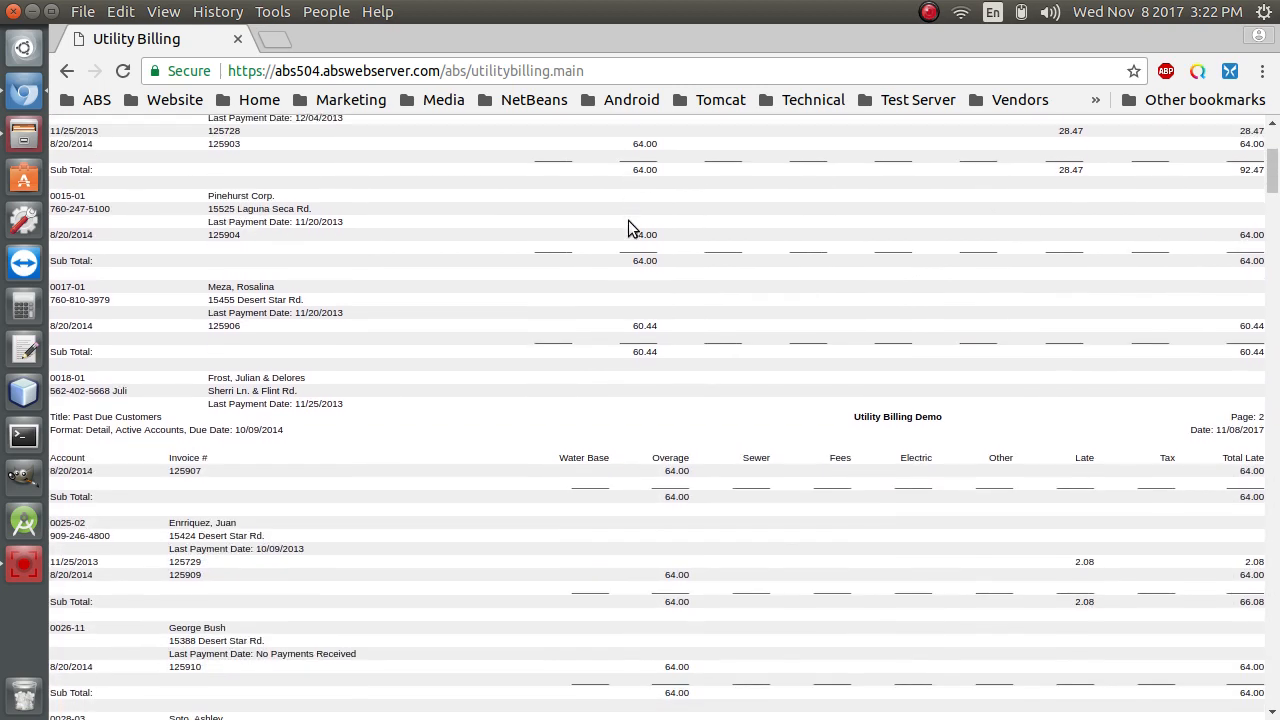
scroll(625, 227, "down", 7)
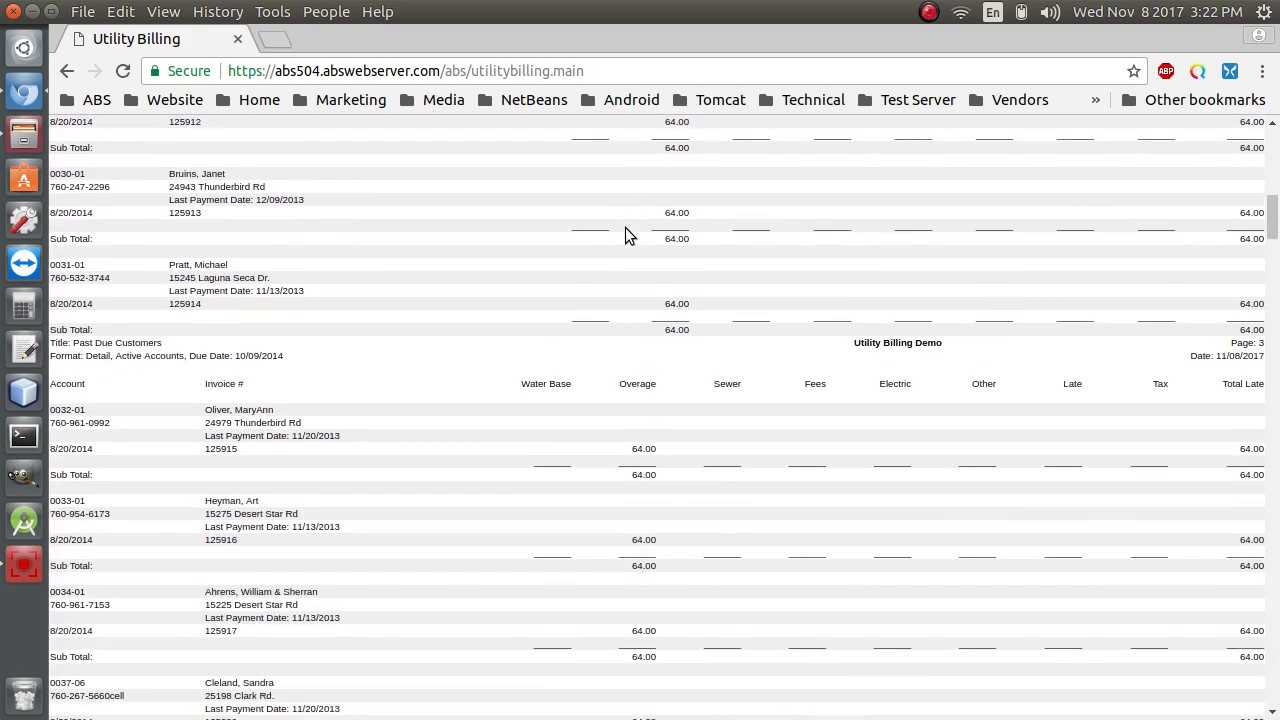
scroll(625, 227, "down", 7)
scroll(625, 227, "down", 17)
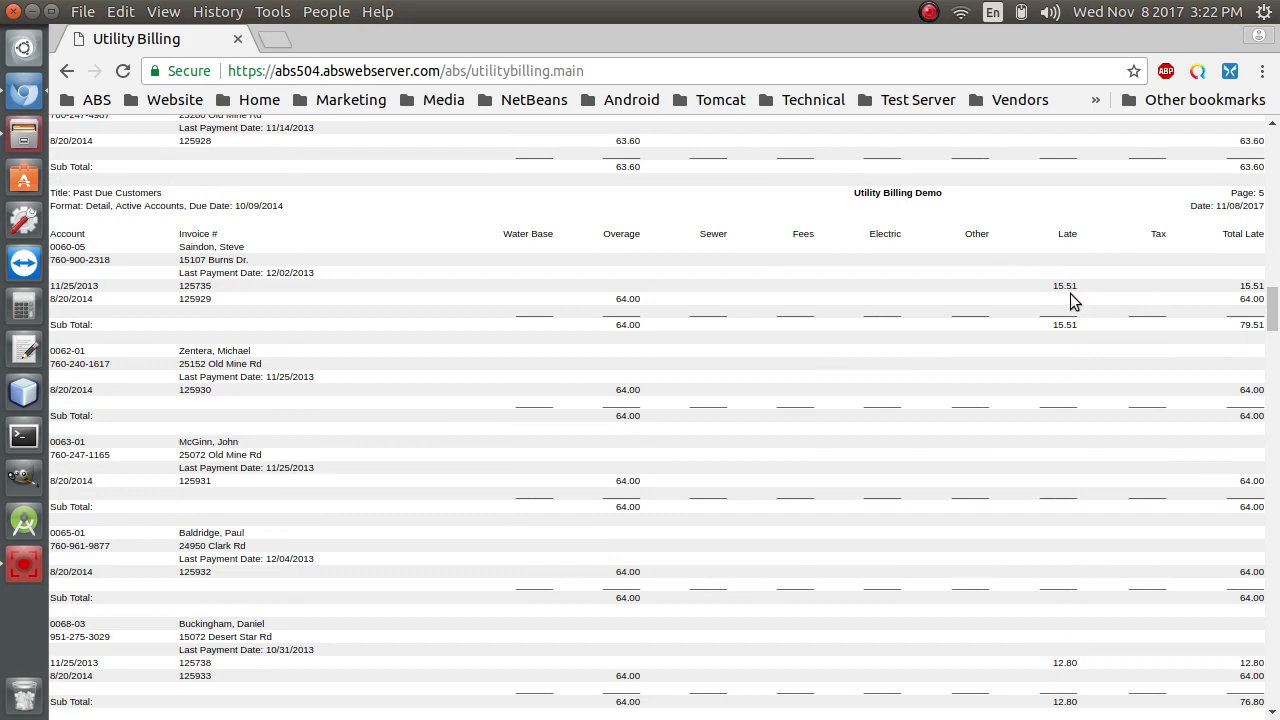
scroll(1068, 300, "down", 15)
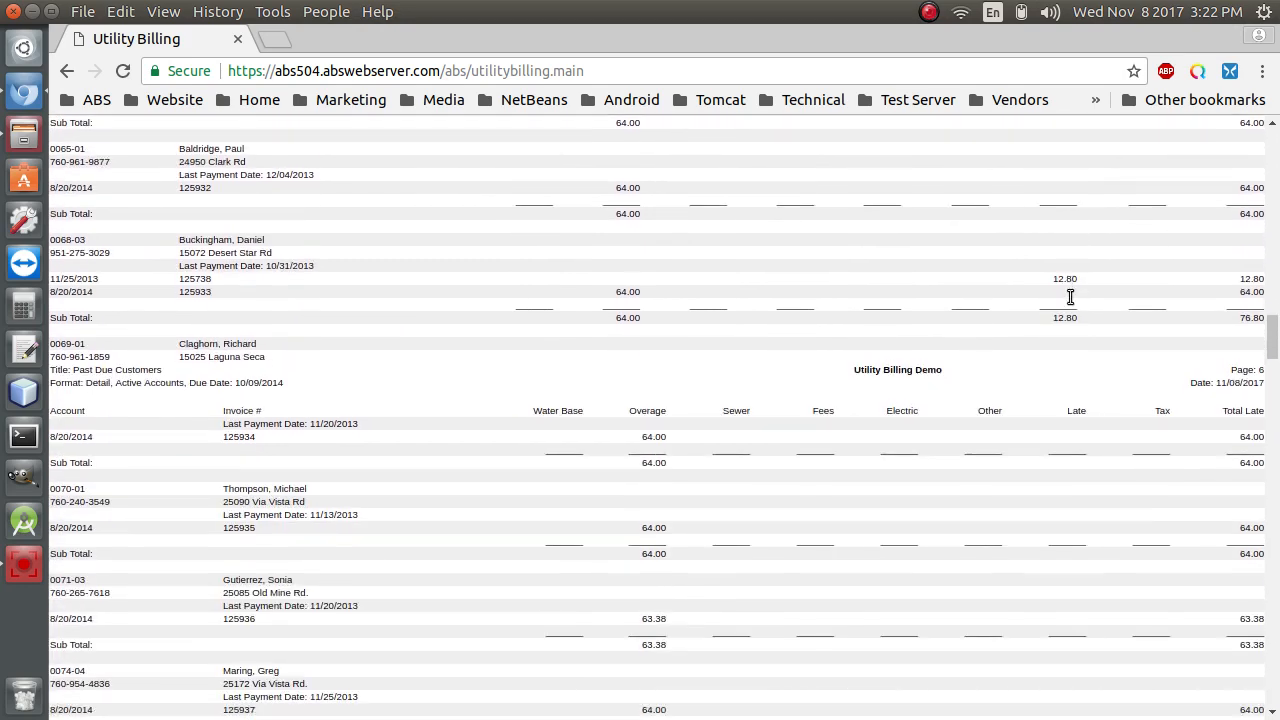
scroll(1068, 296, "down", 15)
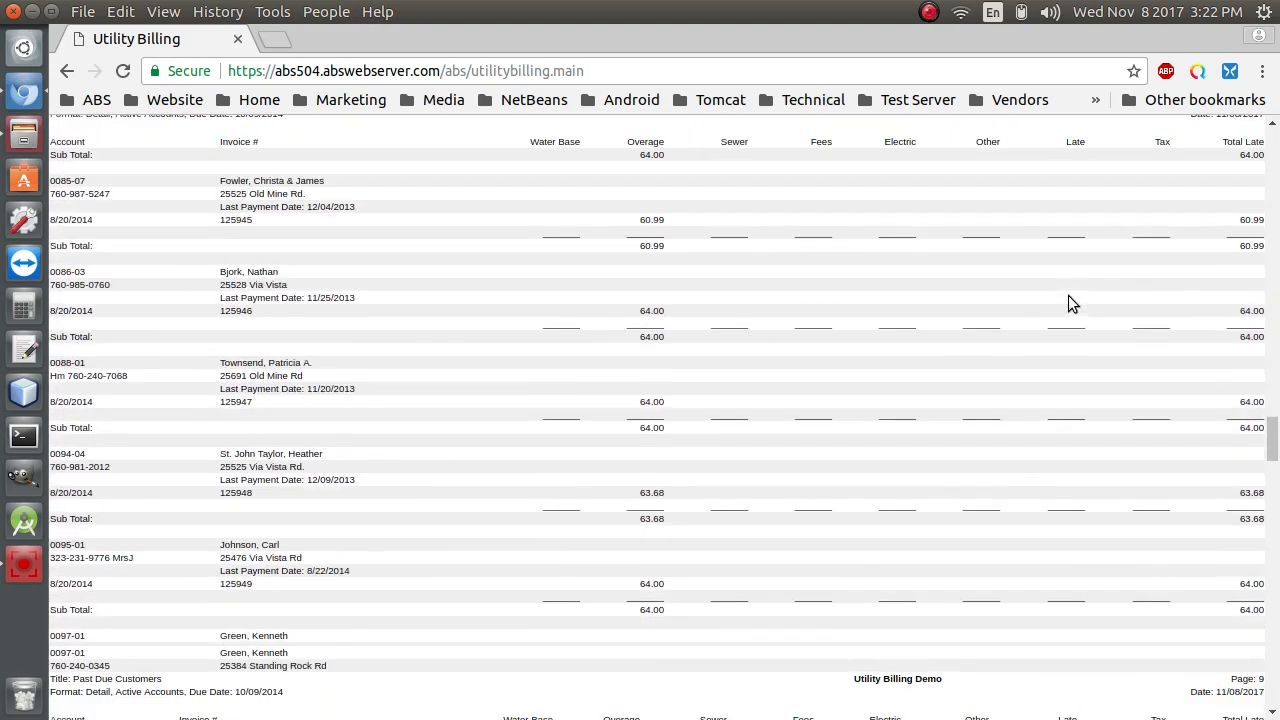
scroll(1070, 297, "down", 15)
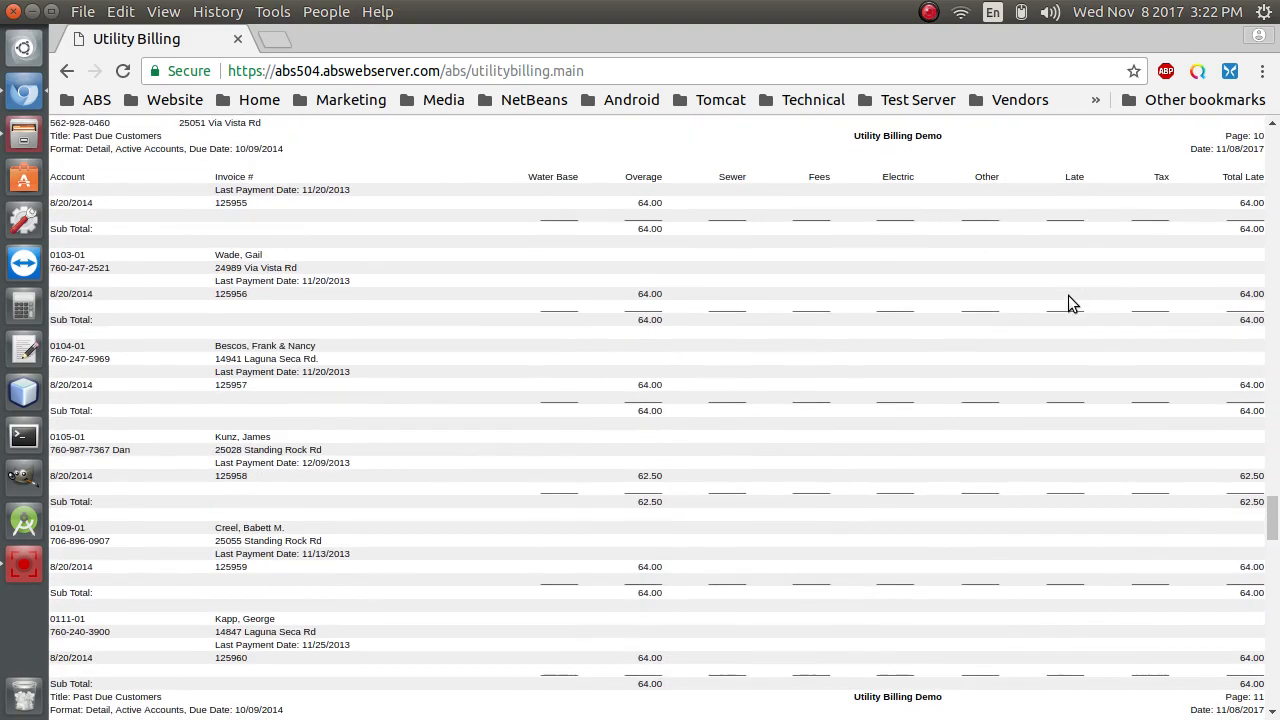
scroll(1070, 303, "down", 15)
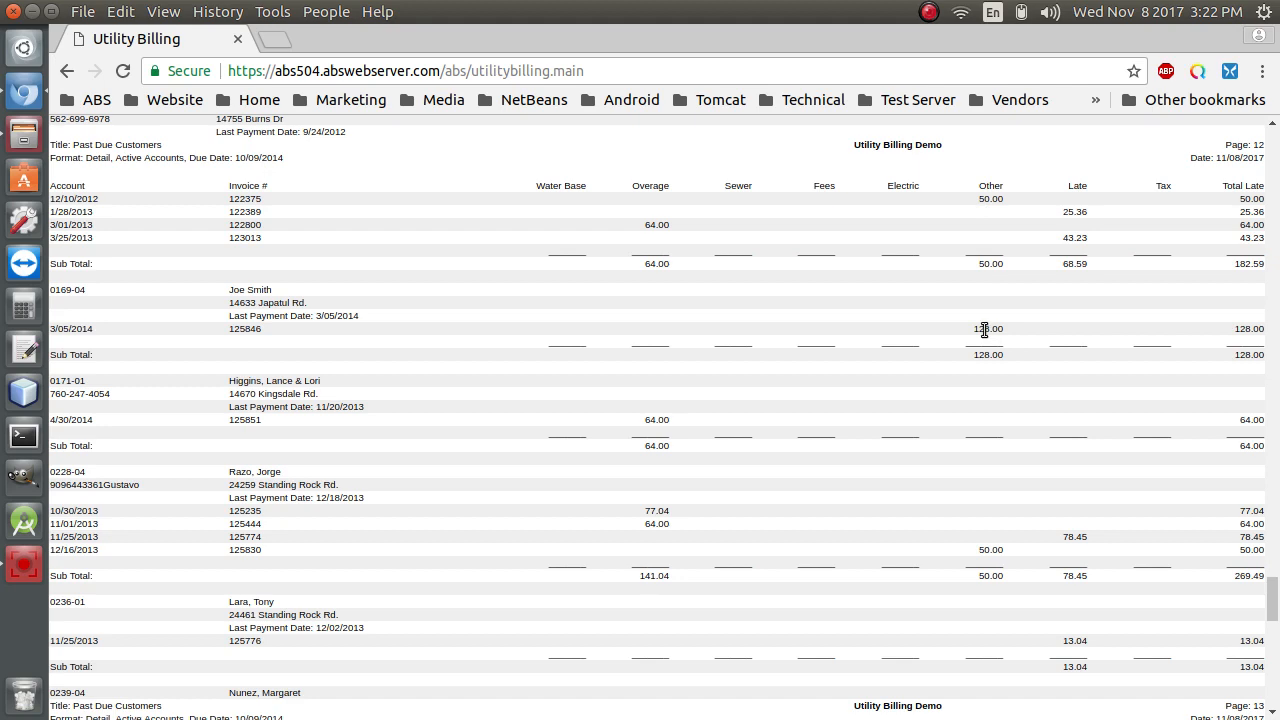
- Review the remaining accounts in the past due customers report, close it, and return to the main menu
scroll(984, 330, "down", 10)
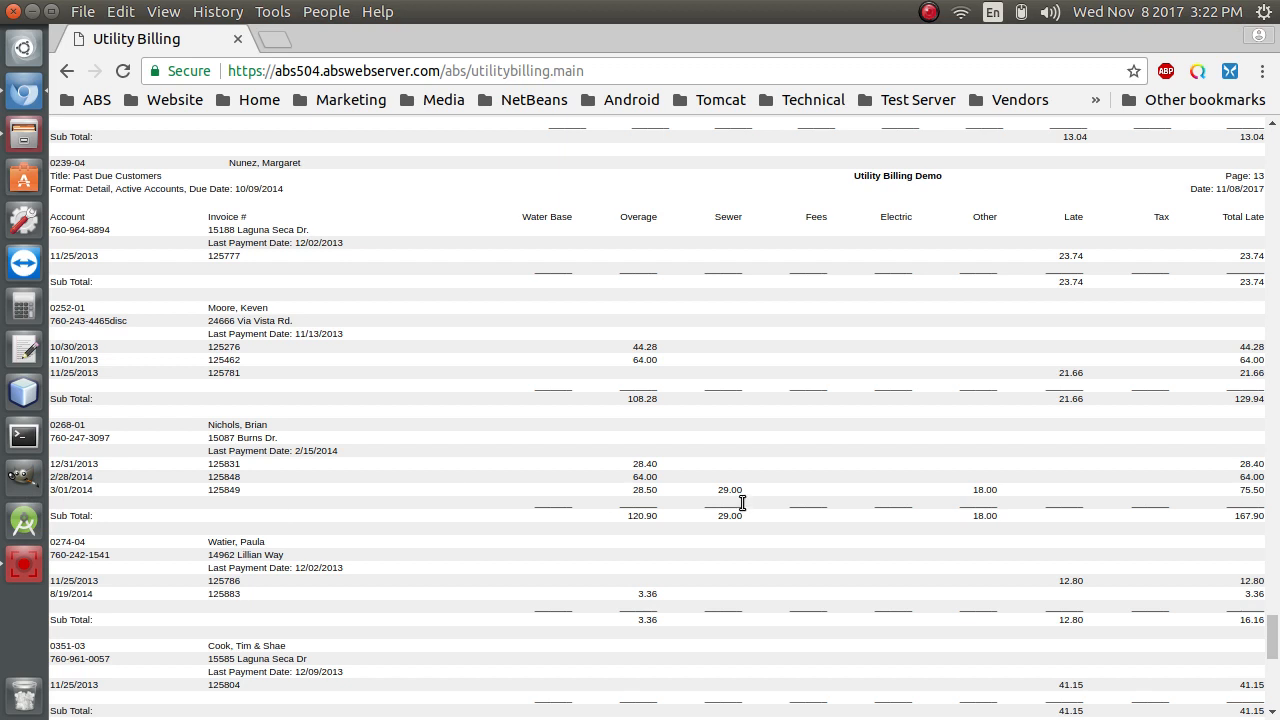
left_click(66, 72)
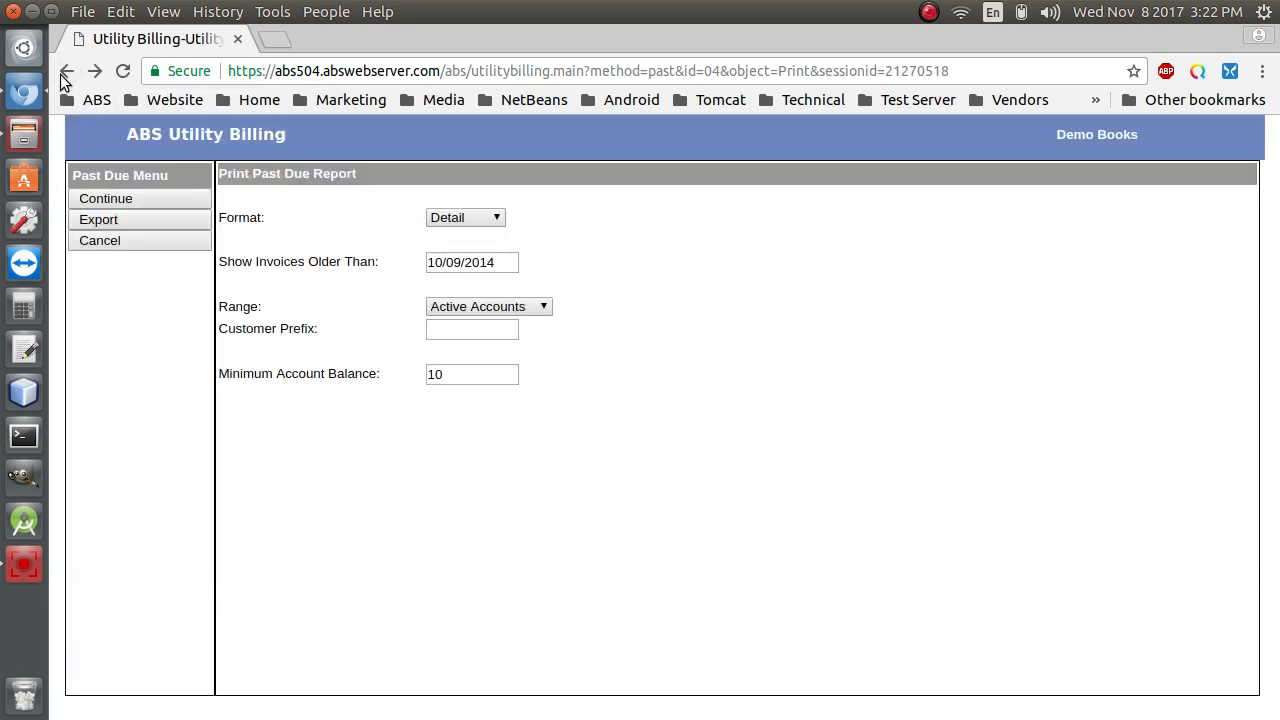
left_click(103, 241)
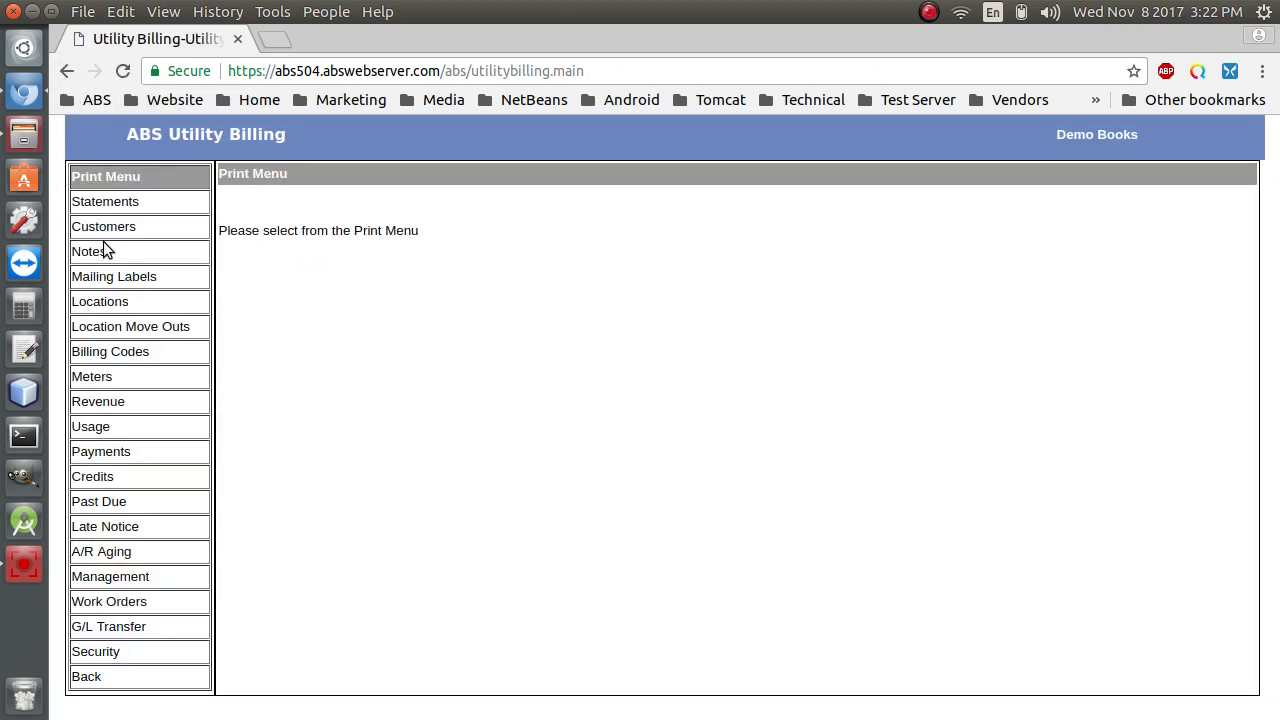
left_click(88, 678)
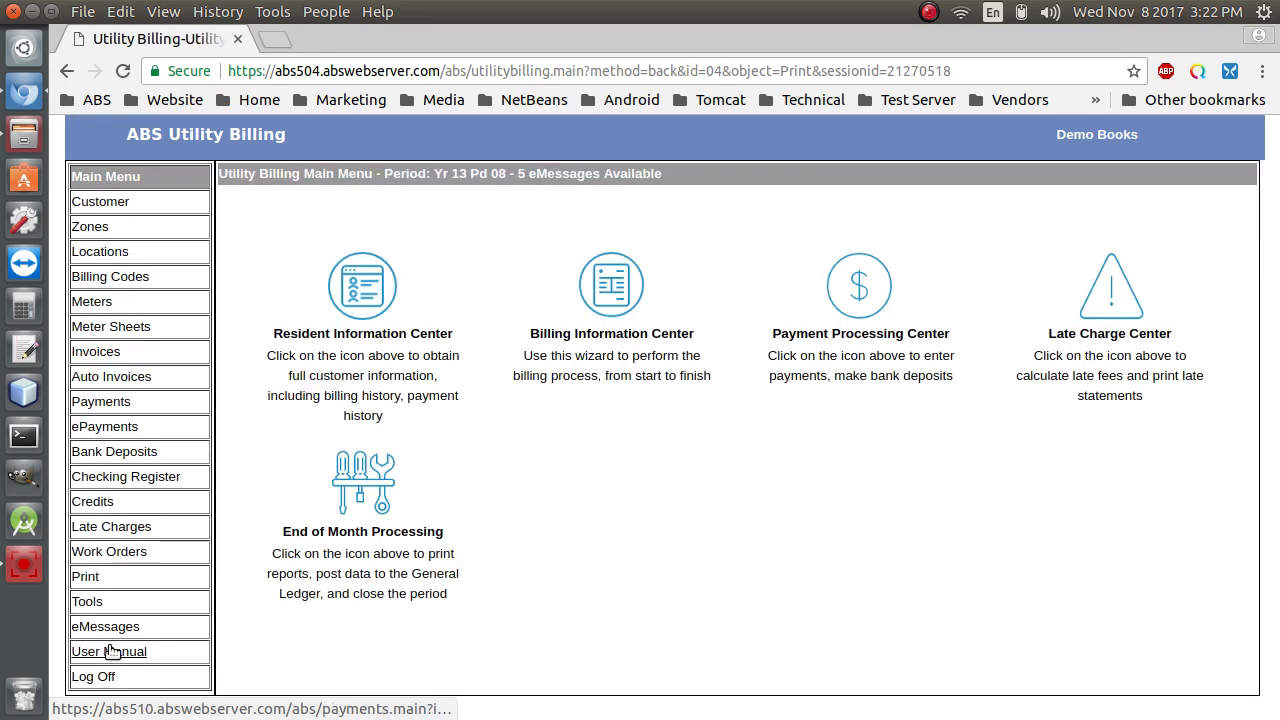
- Start processing late charges for all active accounts with Confirmation set to Confirm and pay plans excluded
left_click(107, 528)
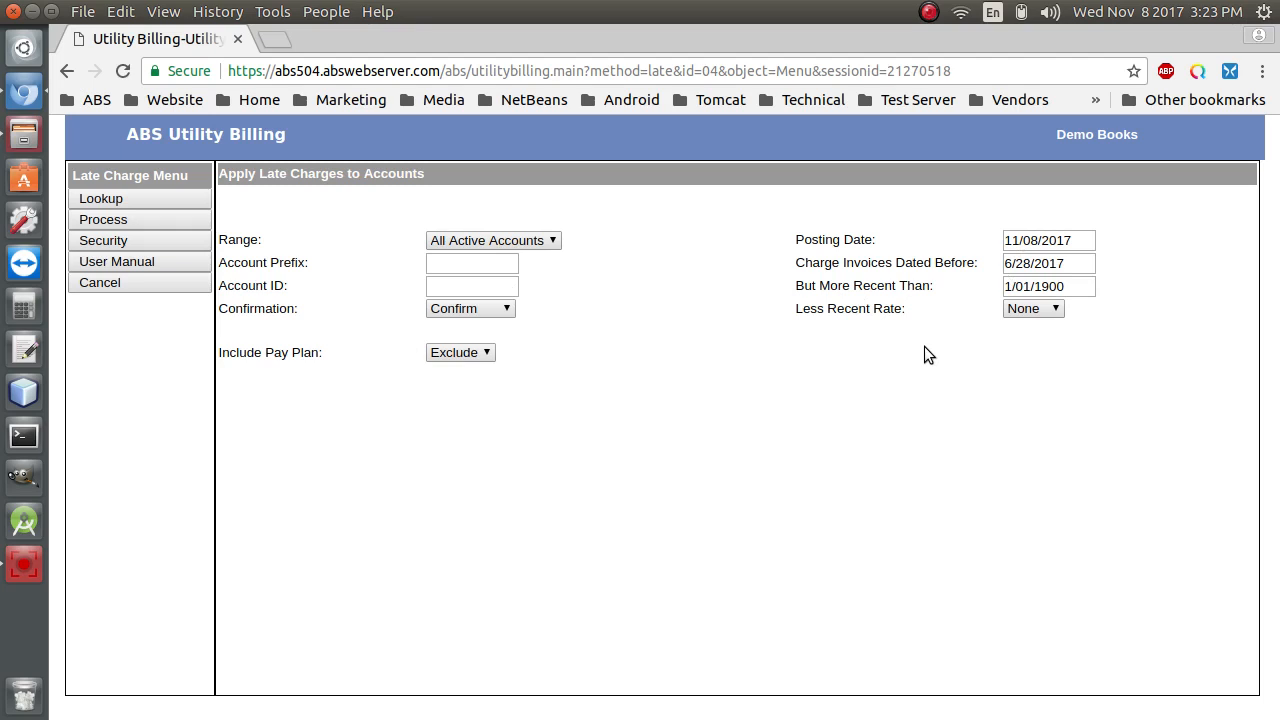
left_click(507, 313)
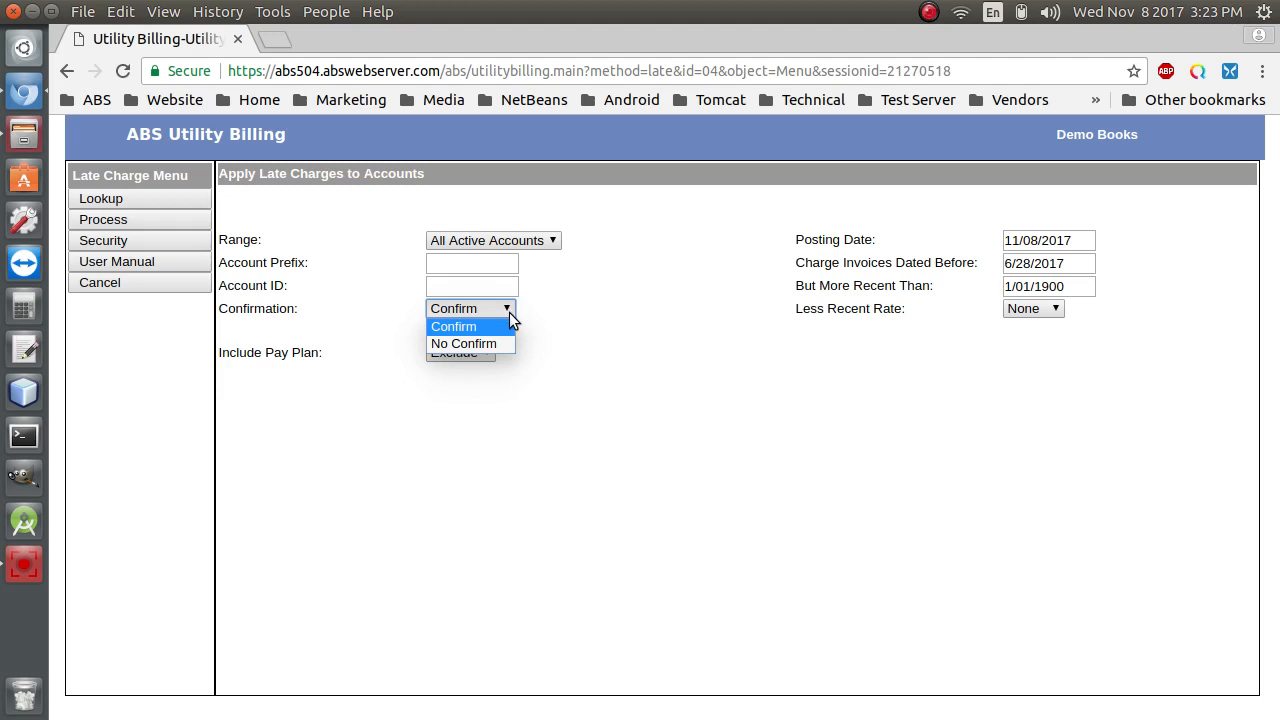
left_click(485, 345)
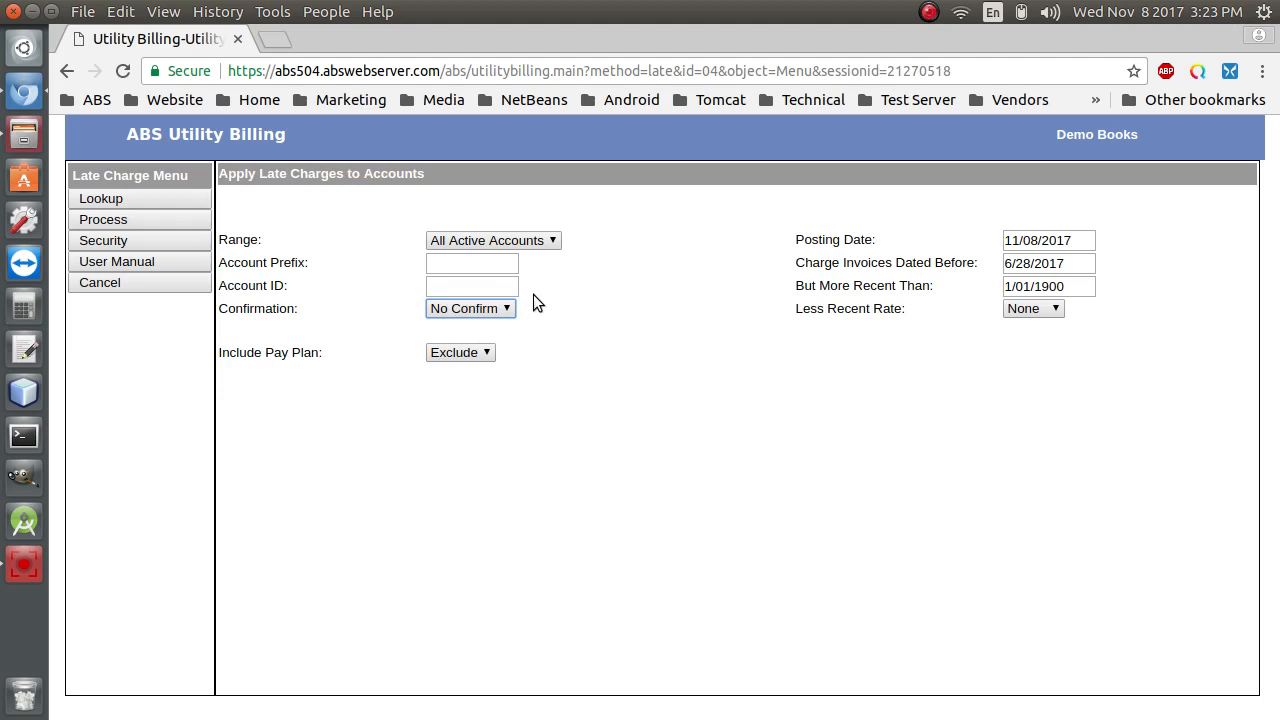
left_click(509, 311)
left_click(500, 324)
left_click(139, 220)
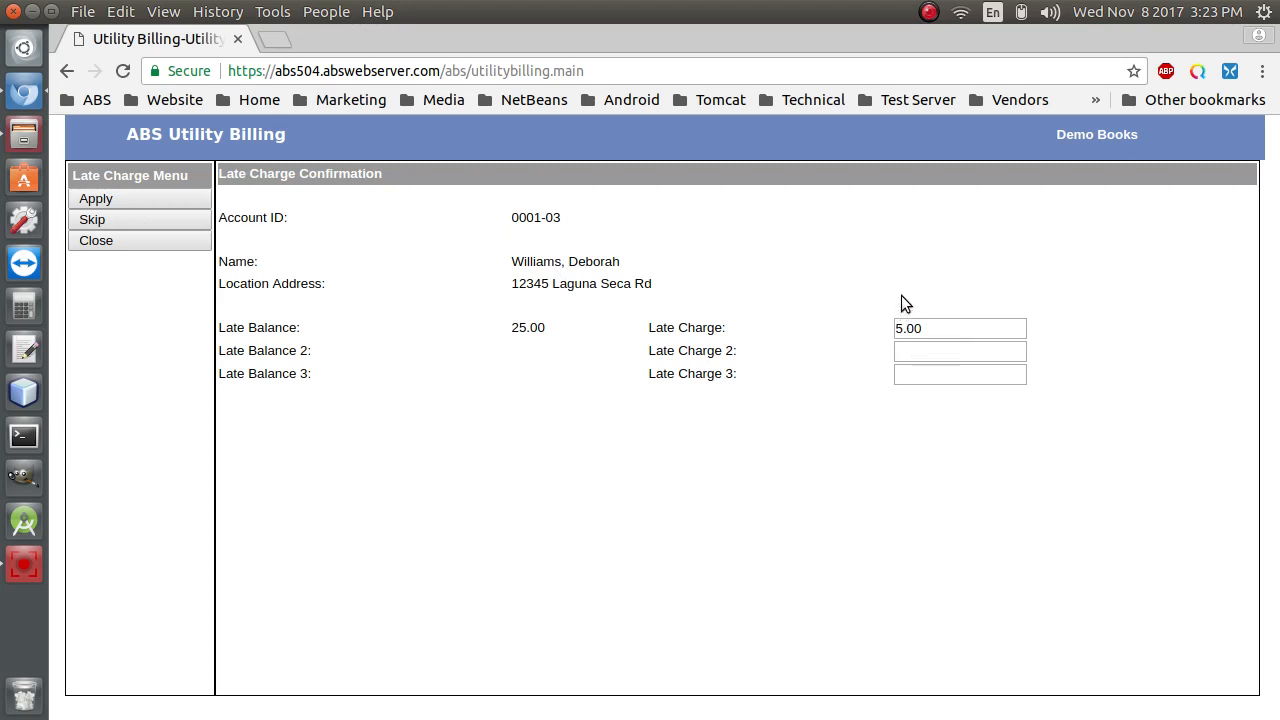
- Apply the proposed late charge to the first account and a 2.00 late charge to the second, and close late charge processing
left_click(170, 202)
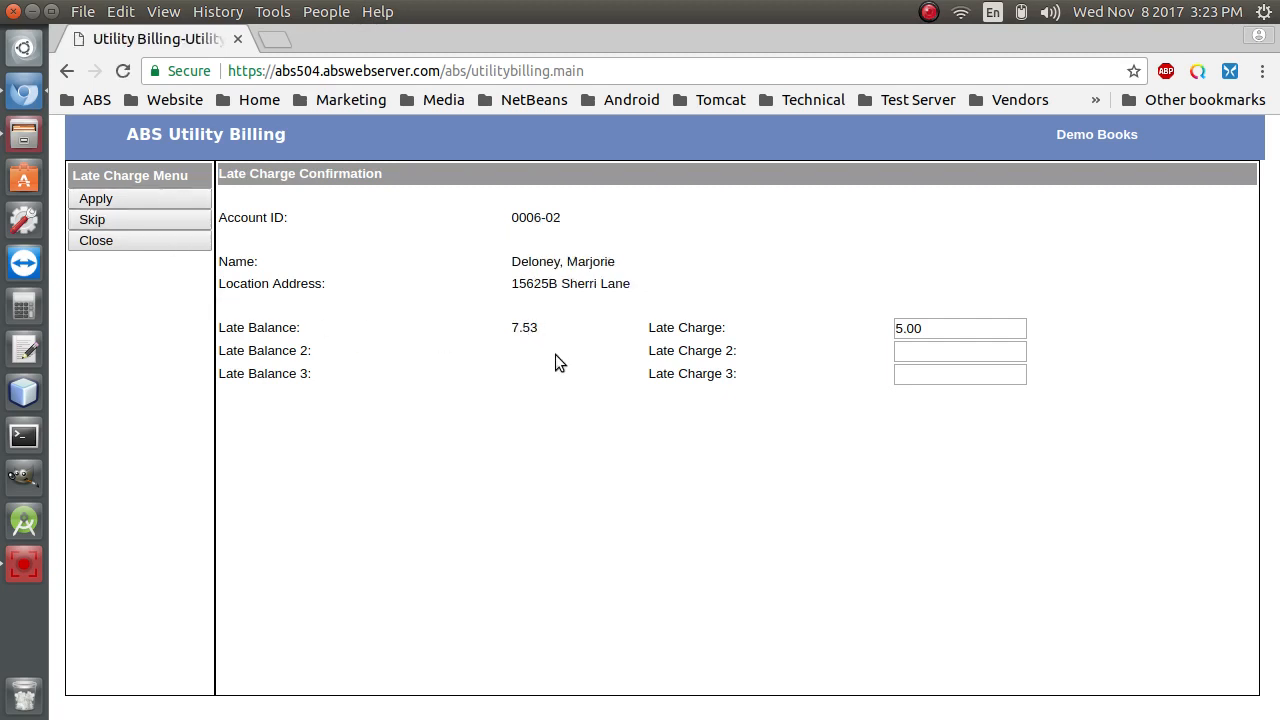
left_click(945, 327)
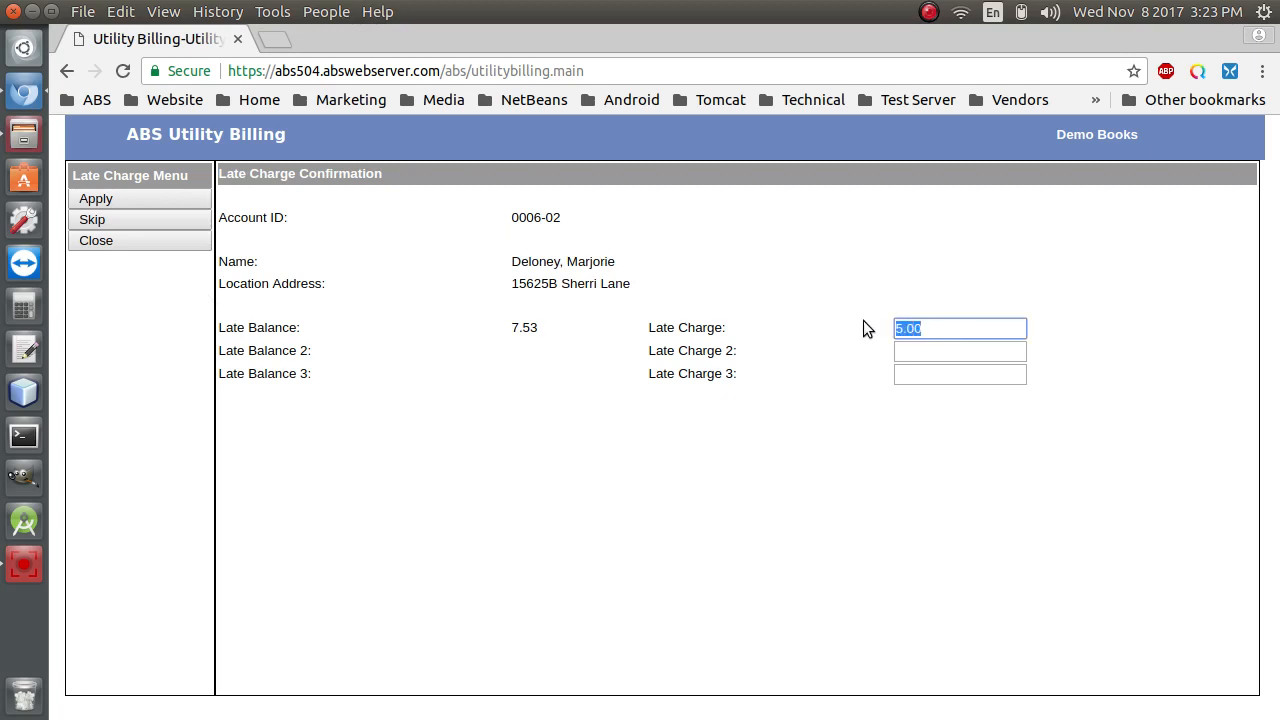
type("2.00")
left_click(135, 198)
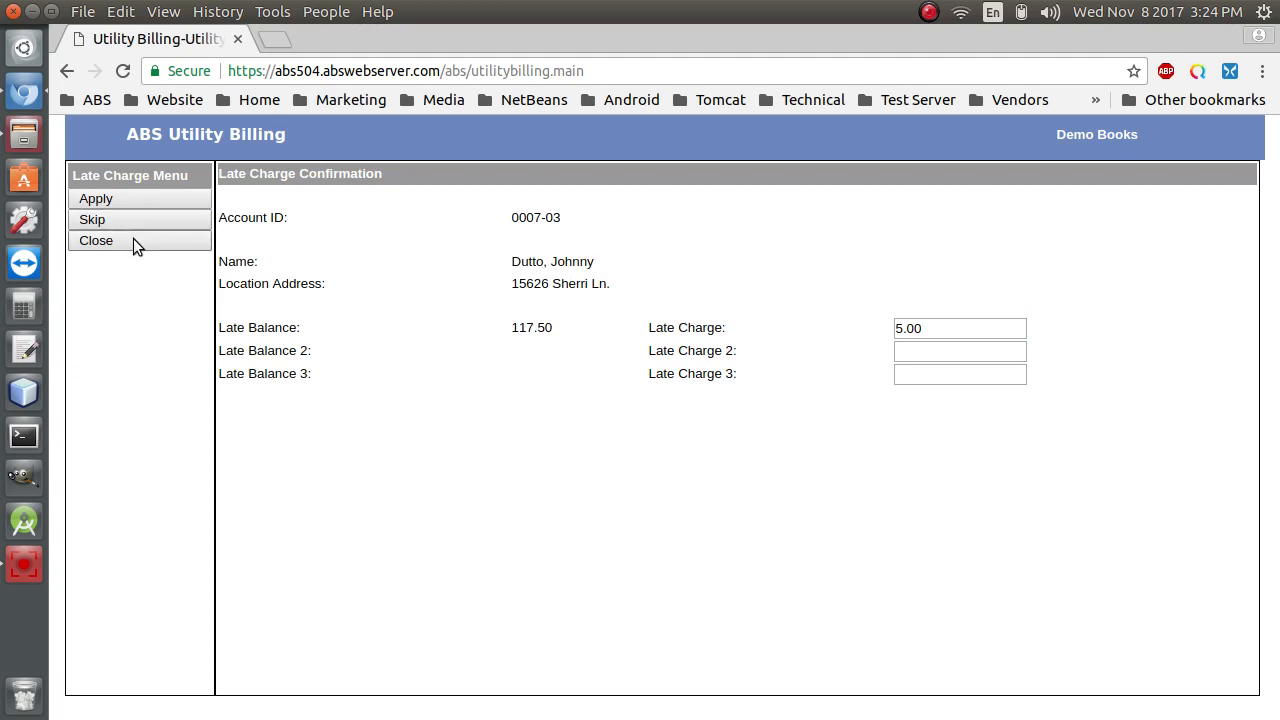
left_click(133, 240)
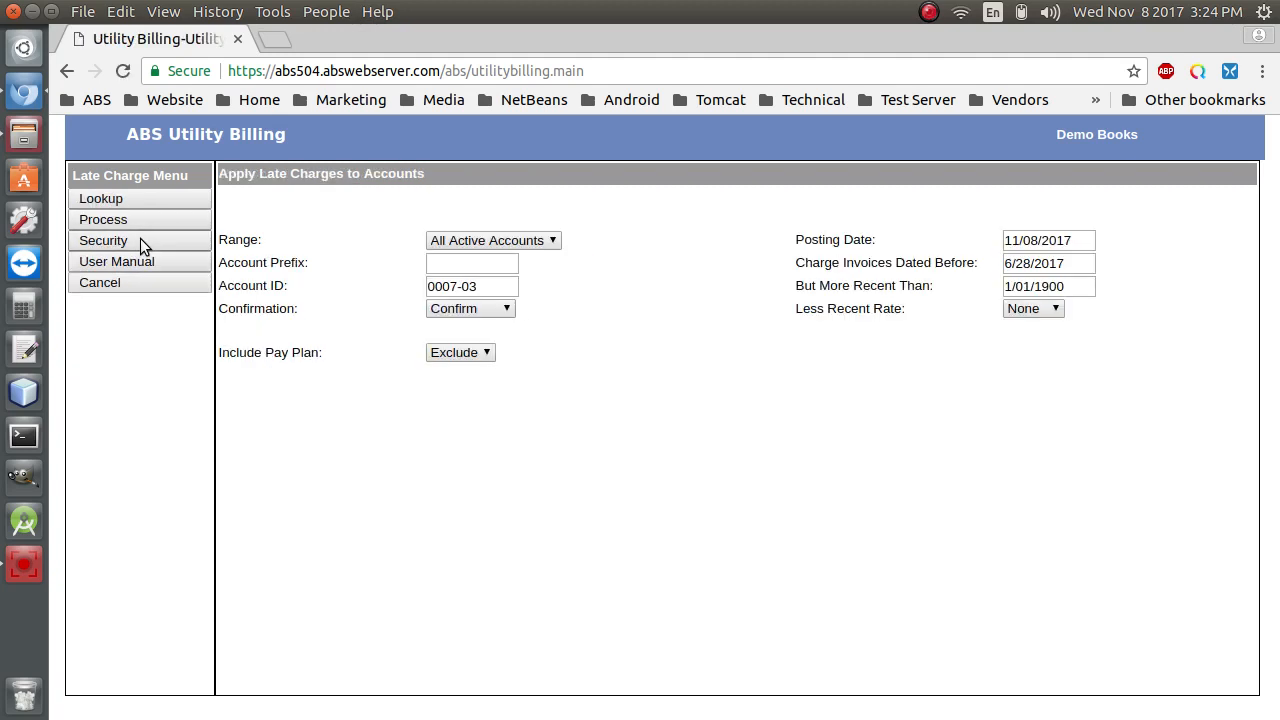
left_click(86, 284)
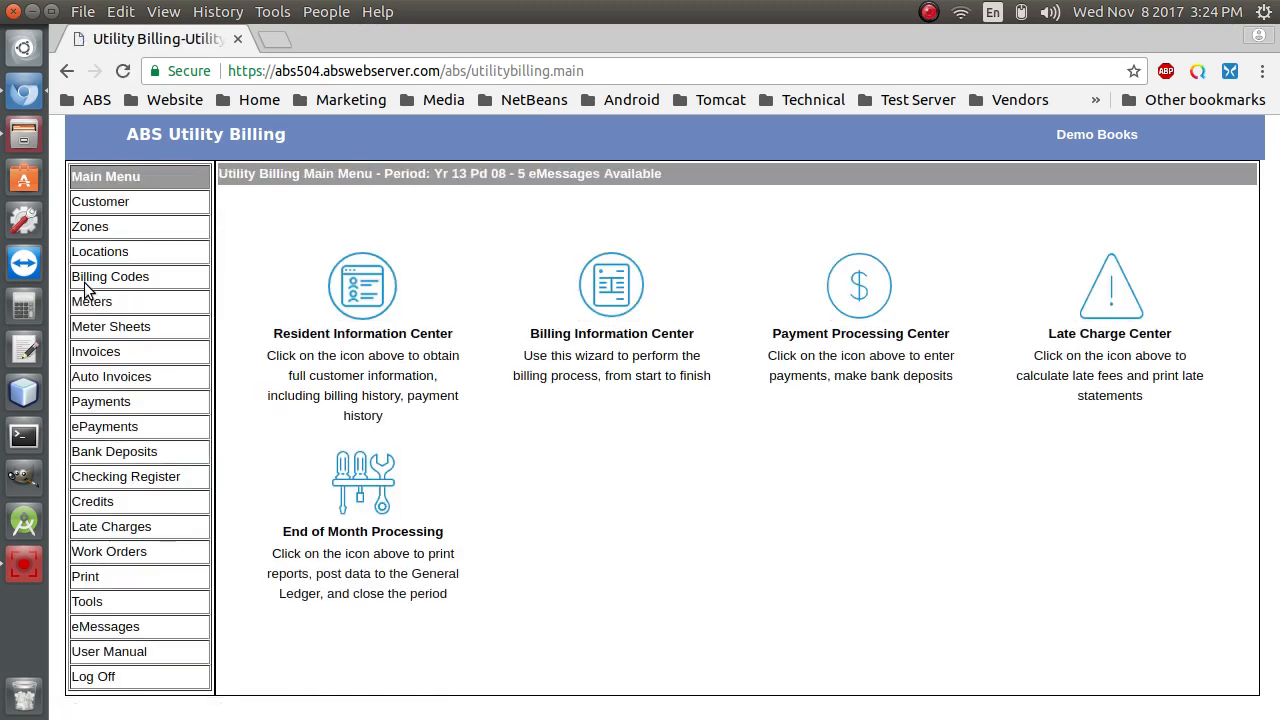
- Open the late notice print setup and look through the list of saved notice remarks
left_click(86, 577)
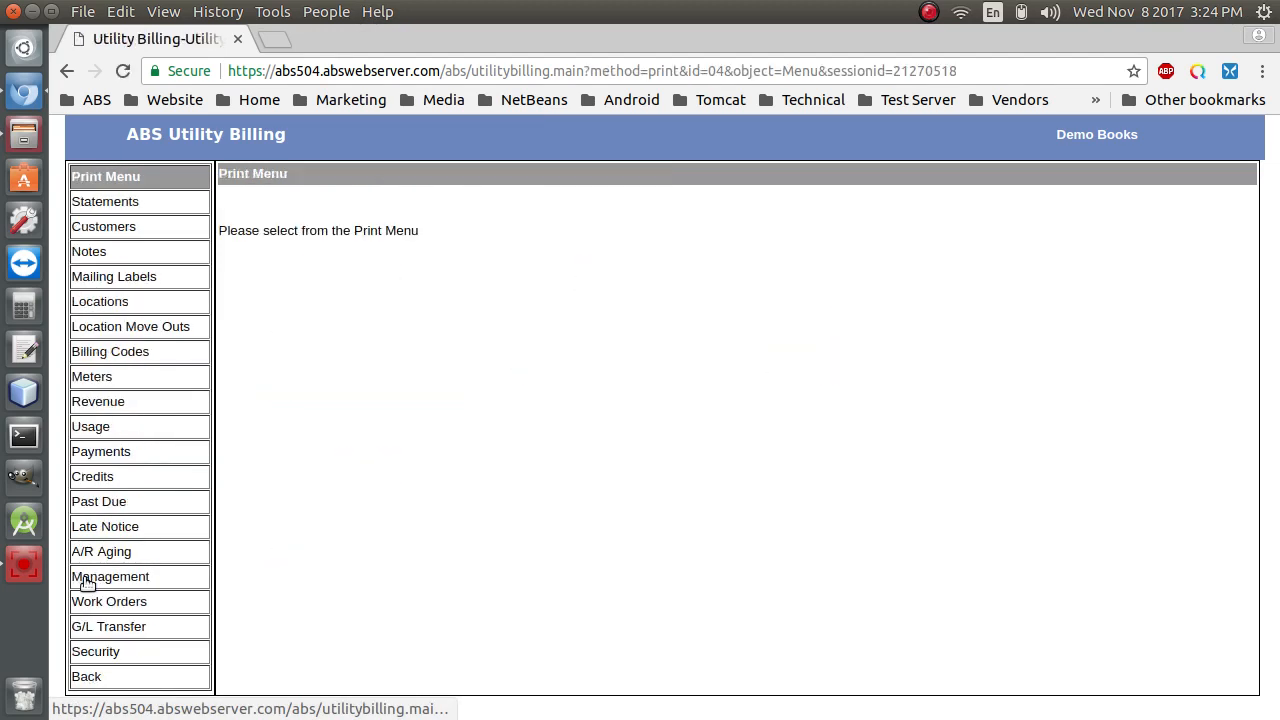
left_click(99, 531)
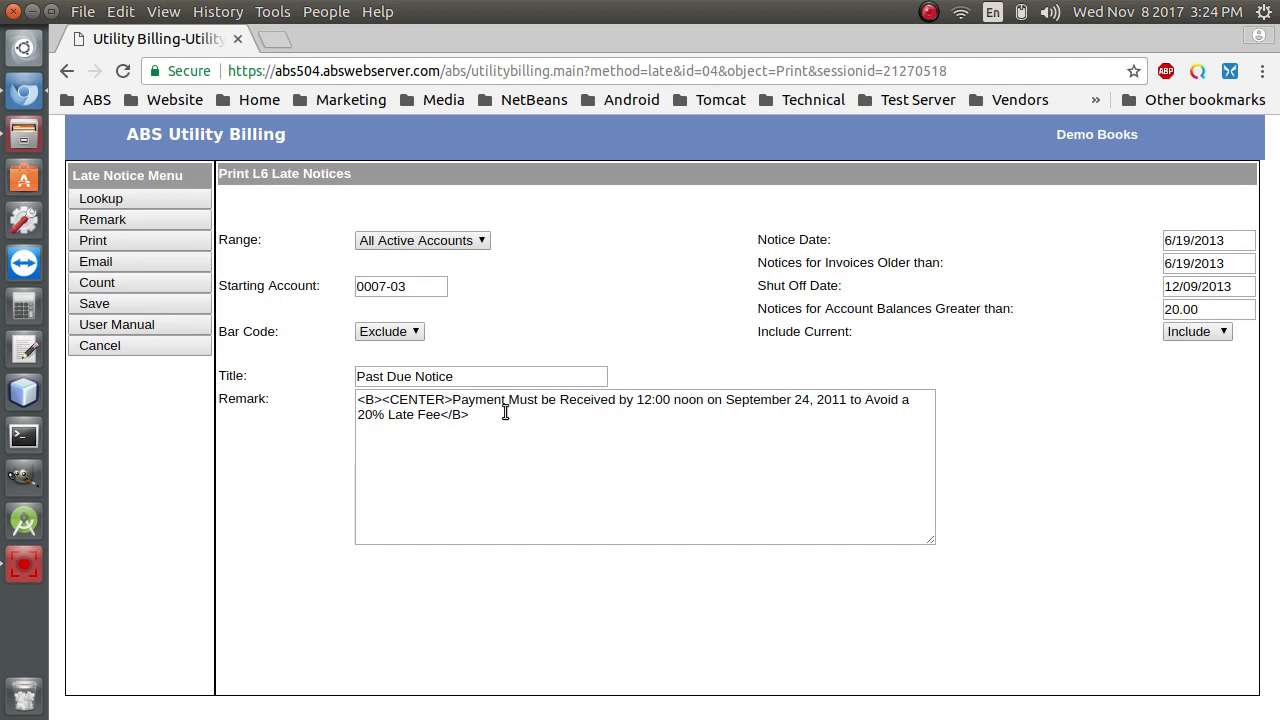
left_click(142, 220)
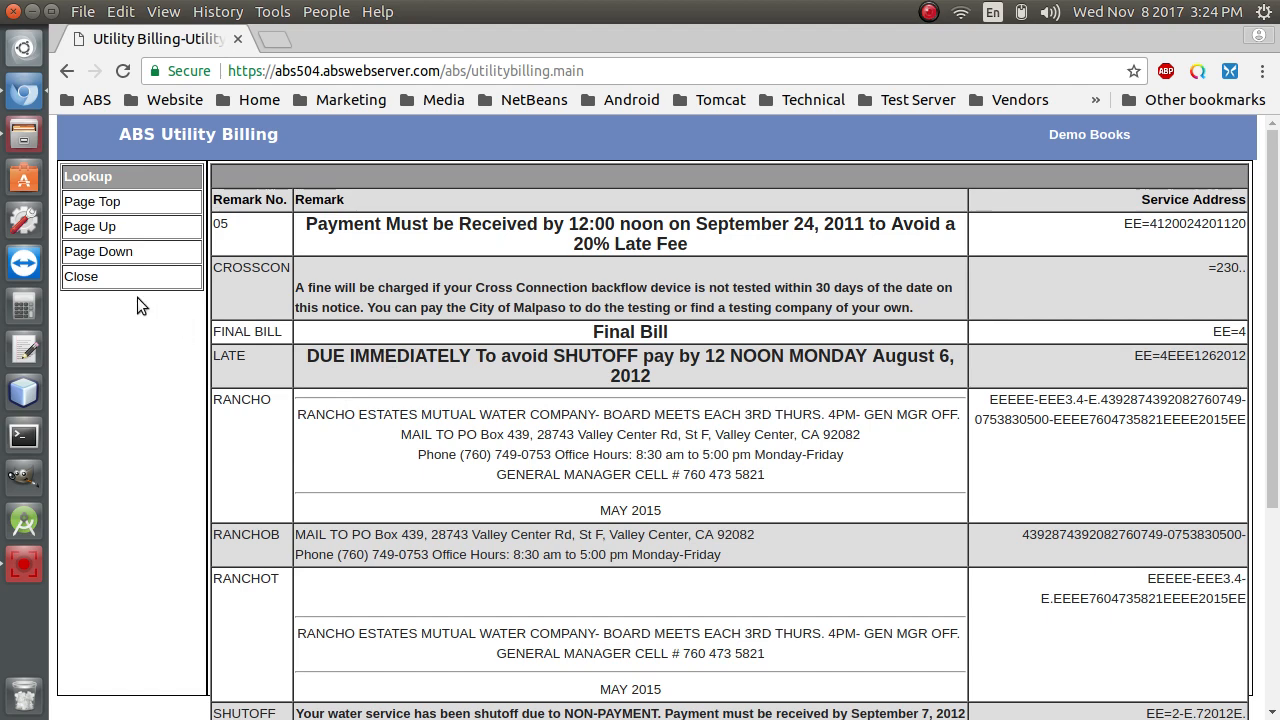
left_click(82, 277)
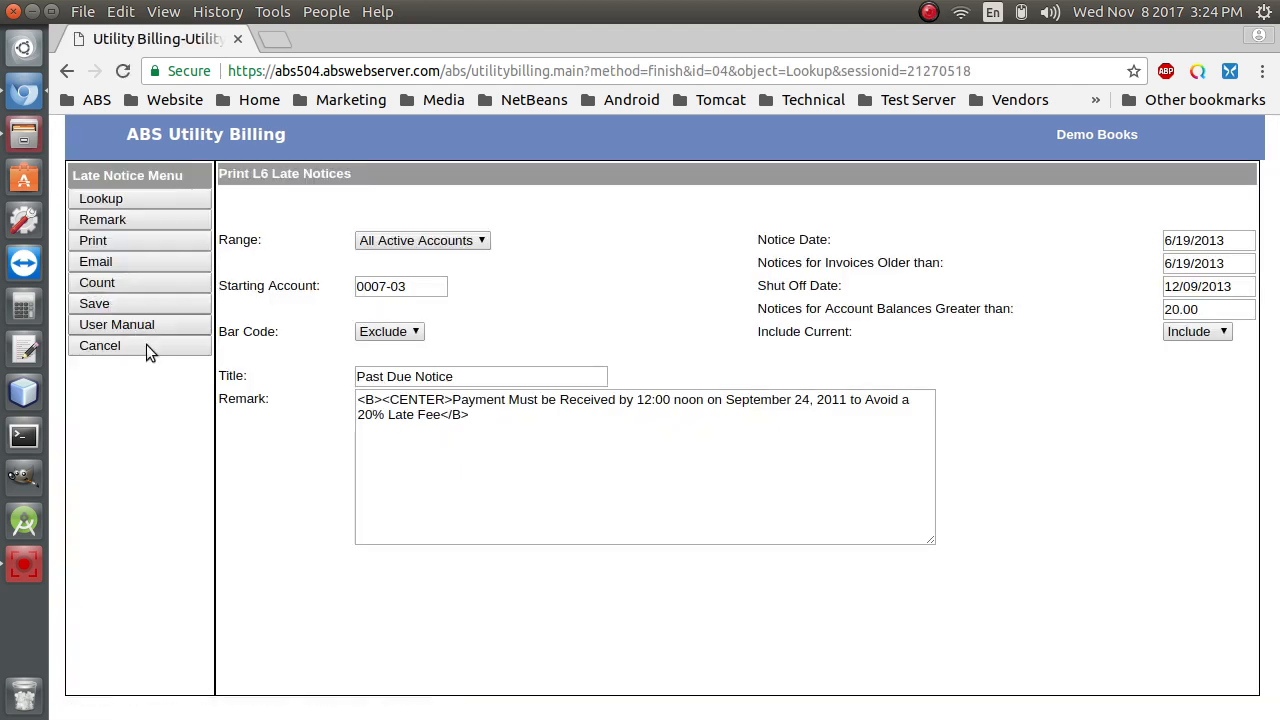
- Generate the past due notices for all active accounts, check the print preview without printing, and return to the main menu
left_click(139, 241)
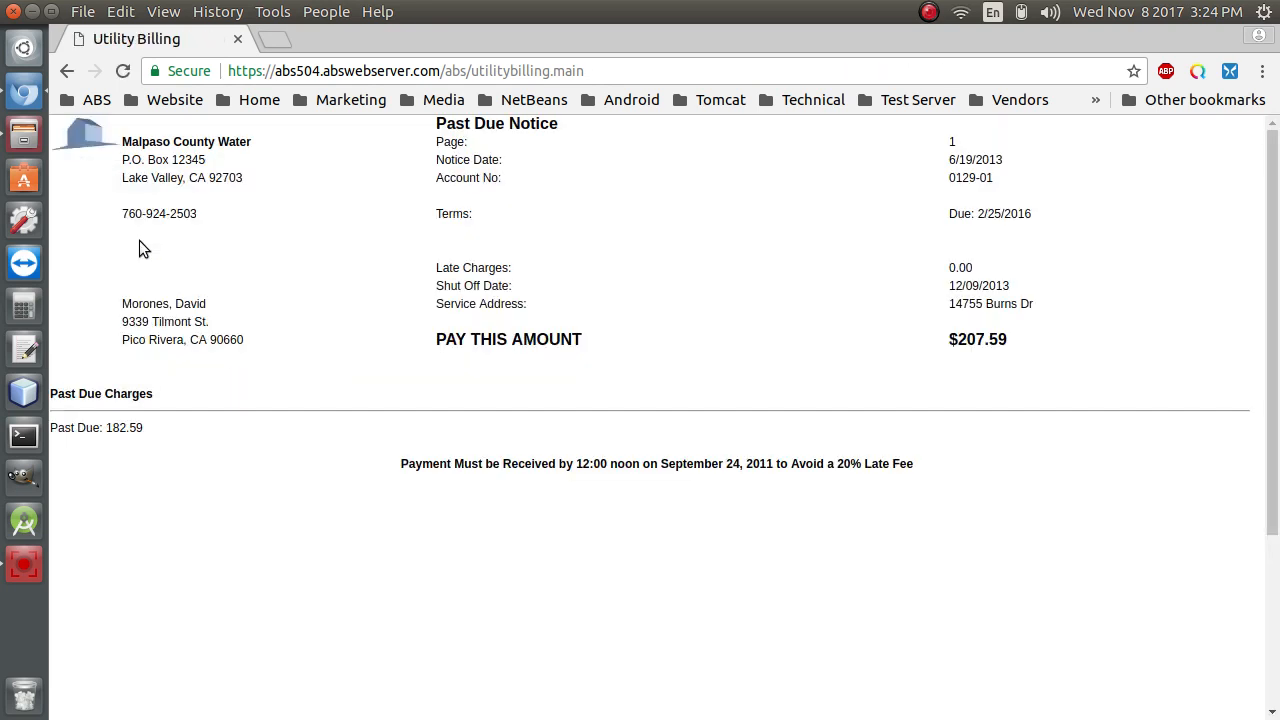
left_click(1262, 71)
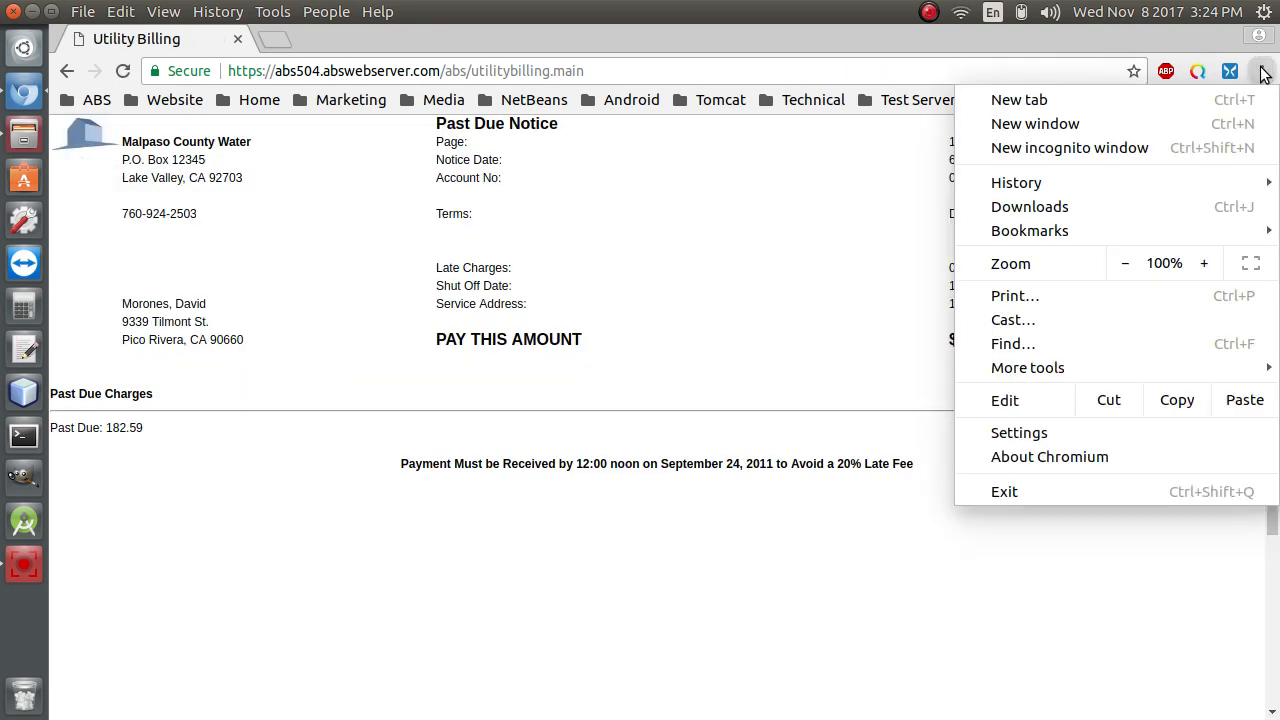
left_click(1097, 296)
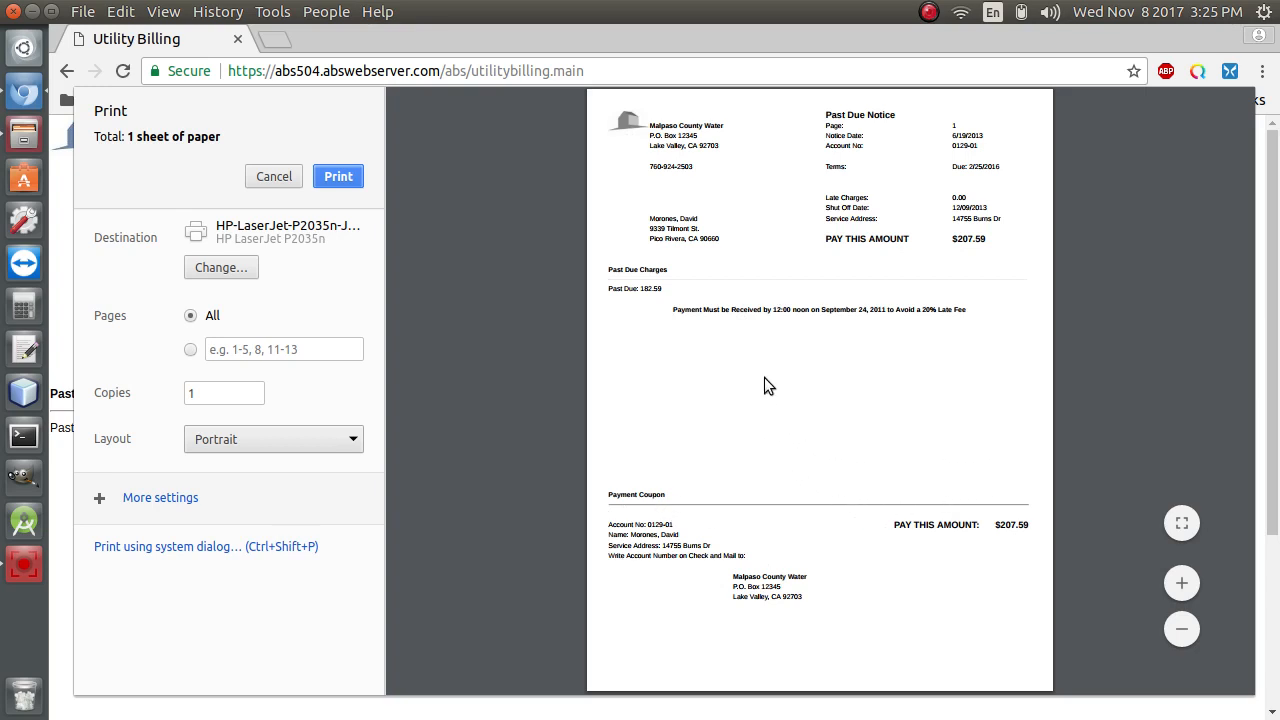
left_click(264, 176)
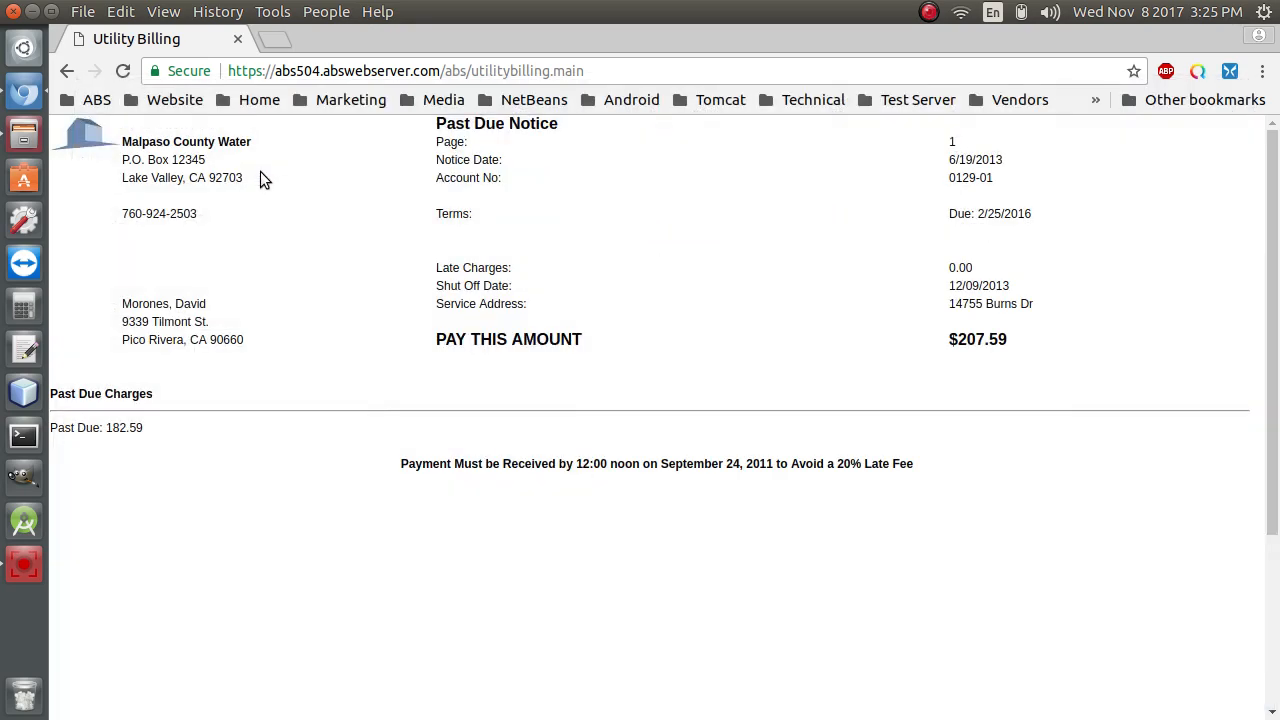
left_click(66, 72)
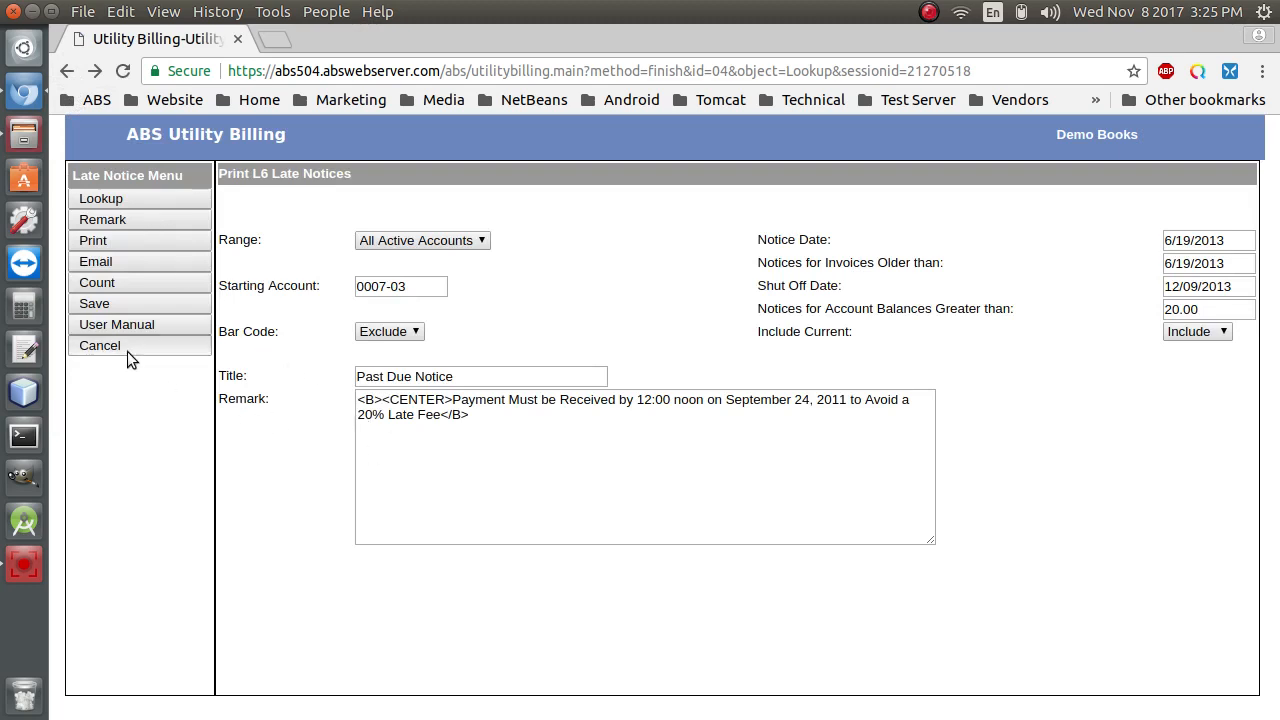
left_click(127, 351)
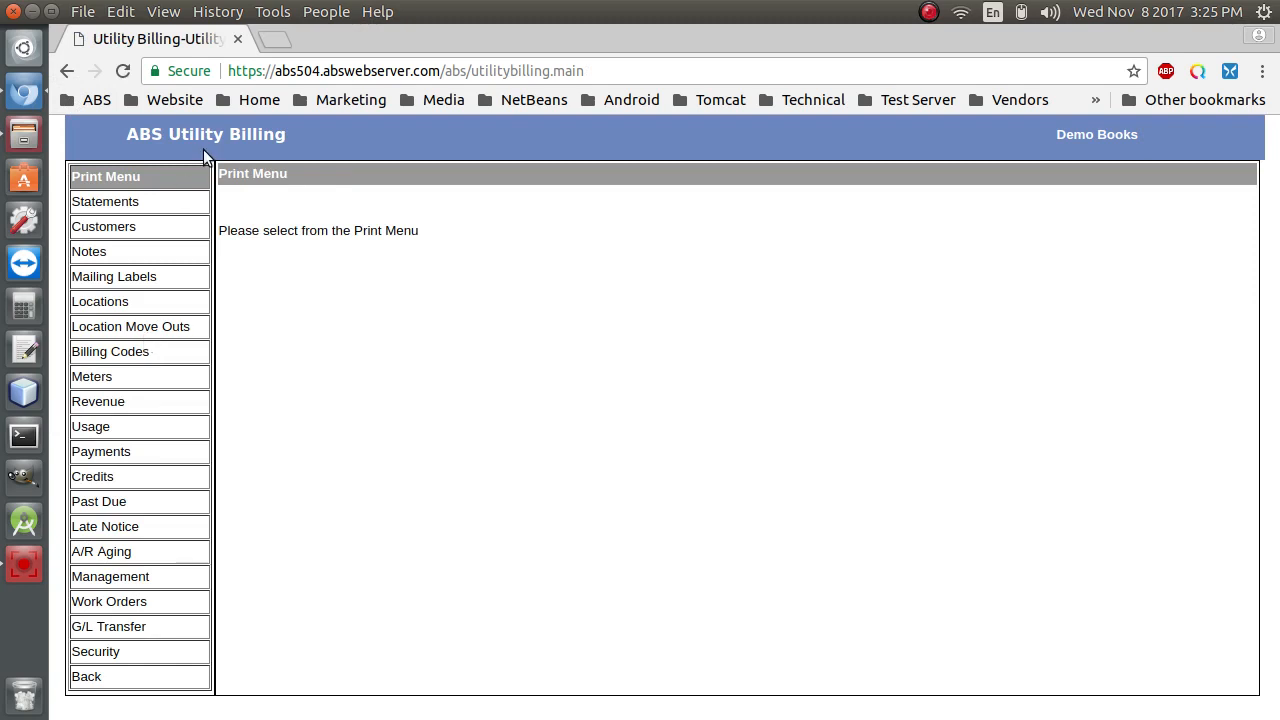
left_click(86, 679)
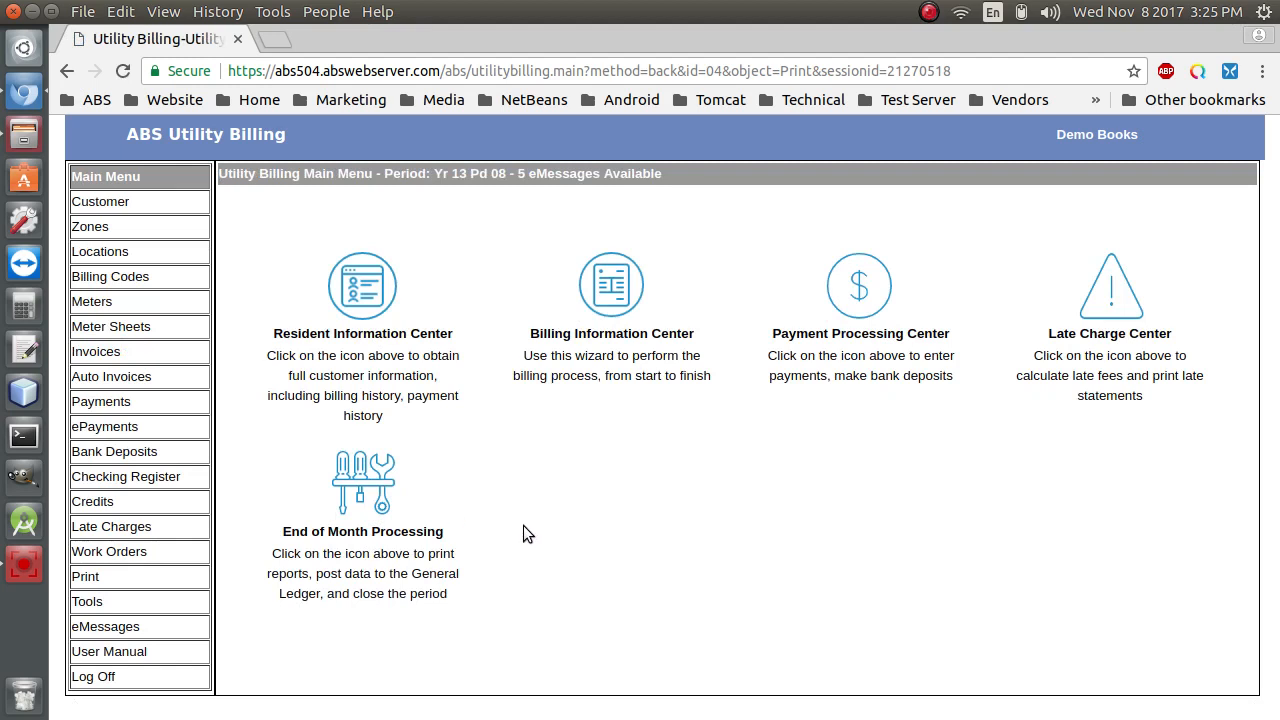